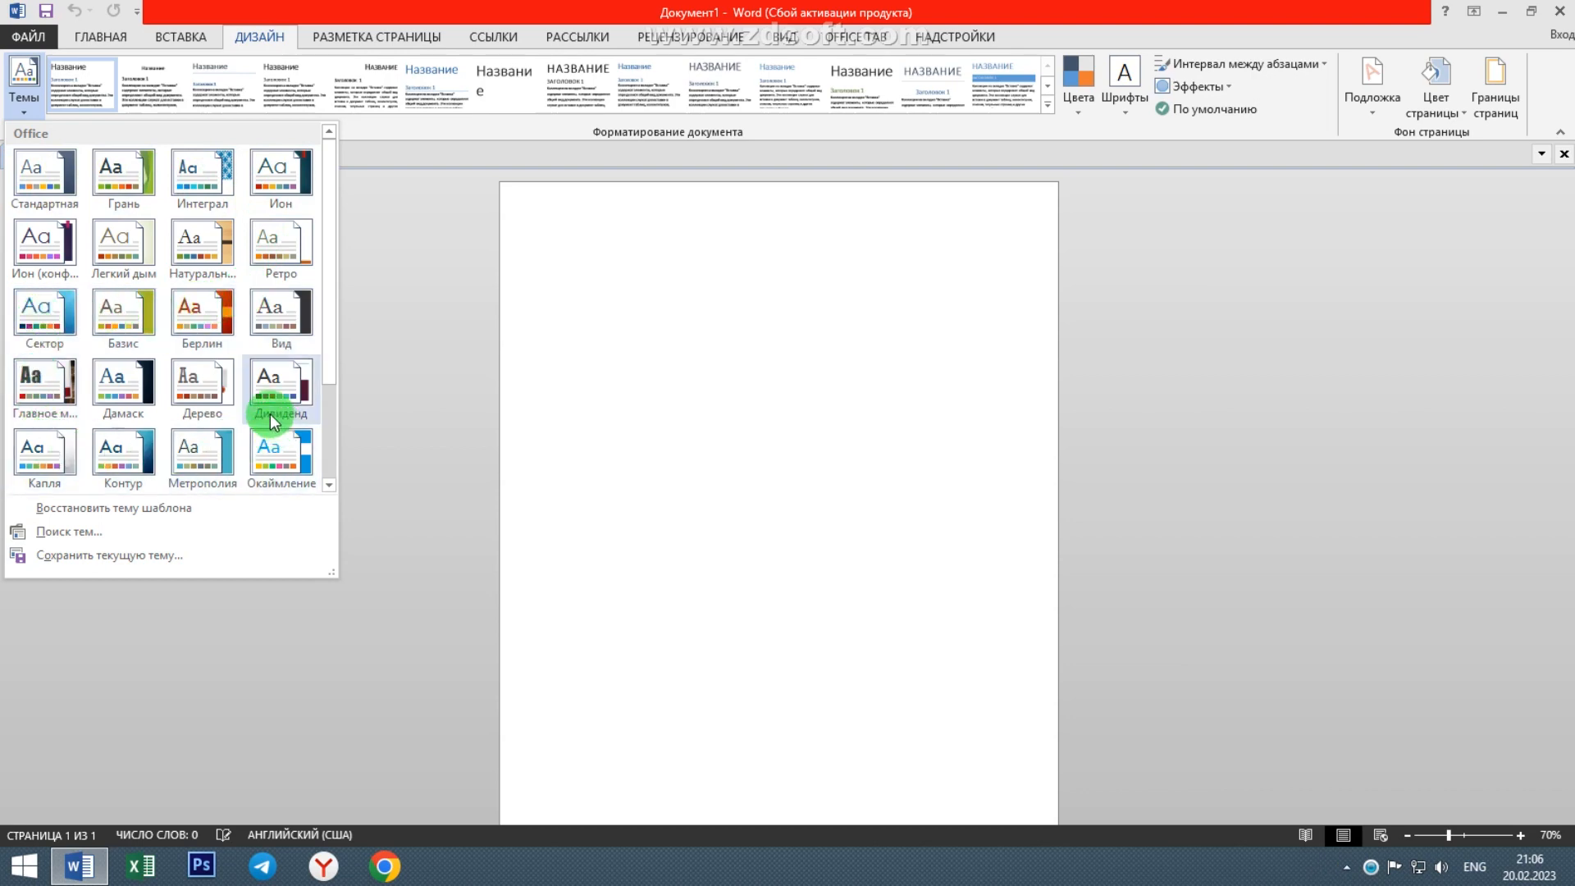
Step: Fill the blank document with placeholder text generated by =lorem(5,8)
{"action": "left_click", "coordinate": [20, 115]}
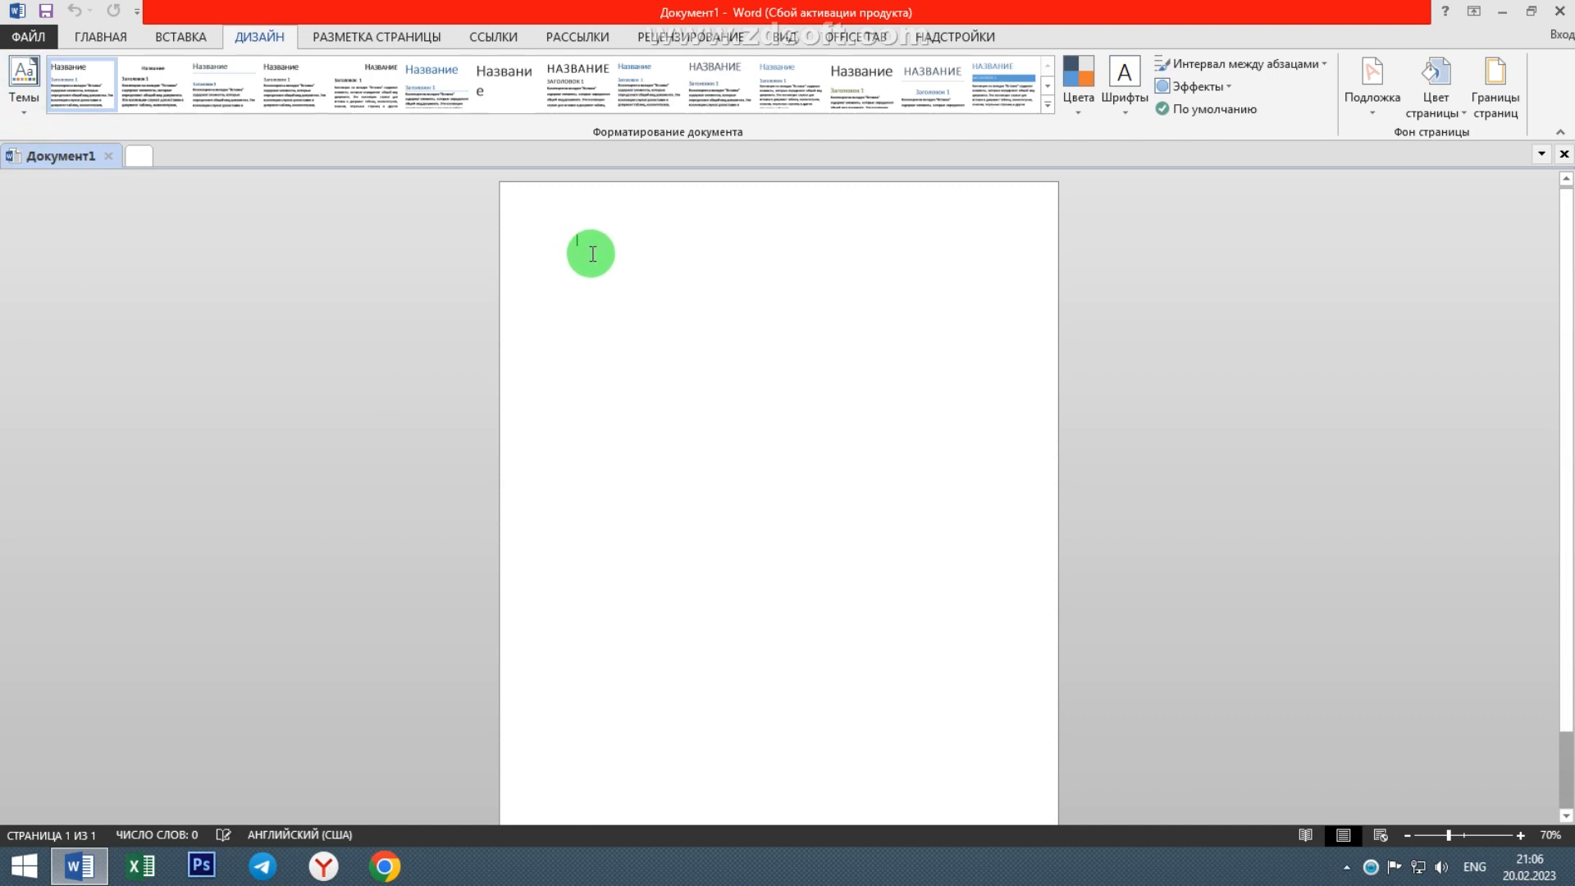
{"action": "type", "text": "=lorem(5,8"}
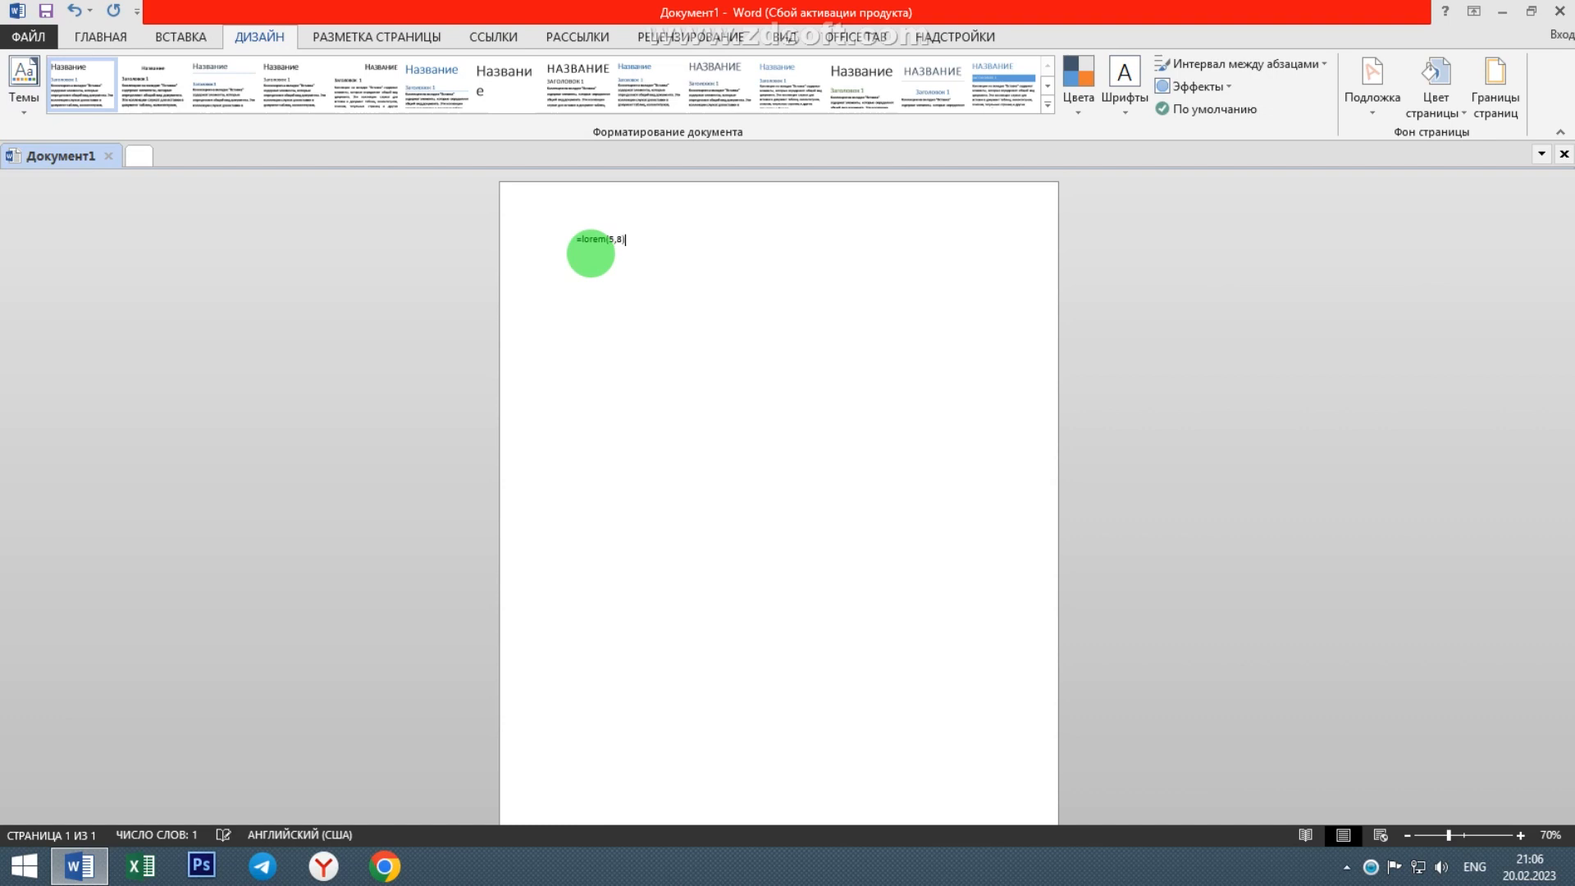
{"action": "key", "text": "Return"}
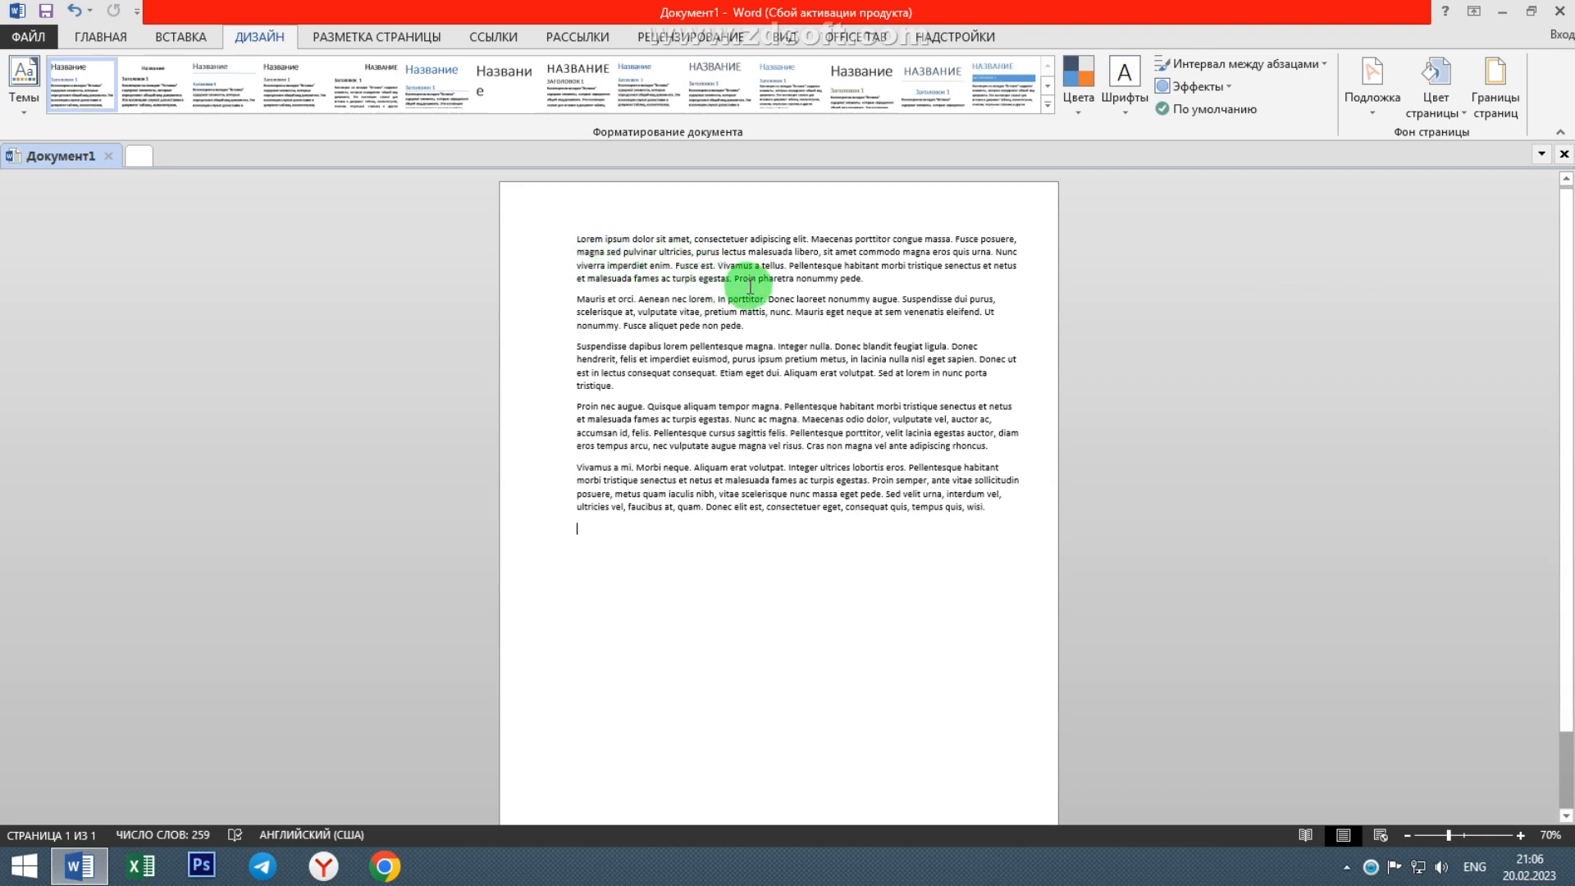
{"action": "scroll", "coordinate": [742, 283], "scroll_direction": "up", "scroll_amount": 1}
{"action": "scroll", "coordinate": [748, 281], "scroll_direction": "up", "scroll_amount": 2}
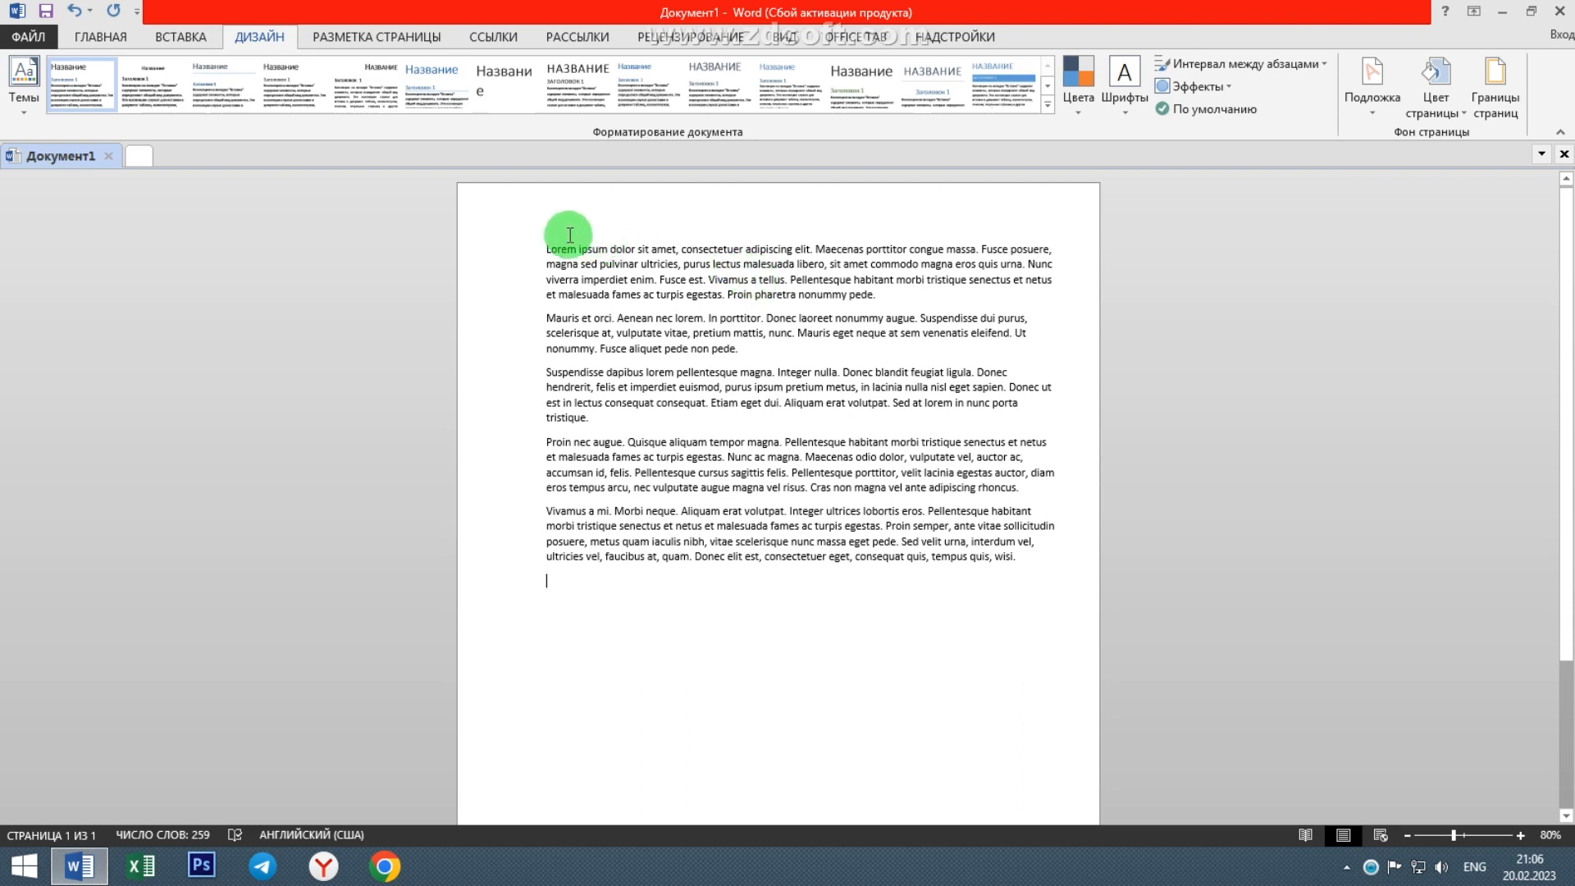
Step: Select all five paragraphs and preview the available style sets and theme colour schemes on them
{"action": "left_click_drag", "start_coordinate": [548, 248], "coordinate": [1029, 556]}
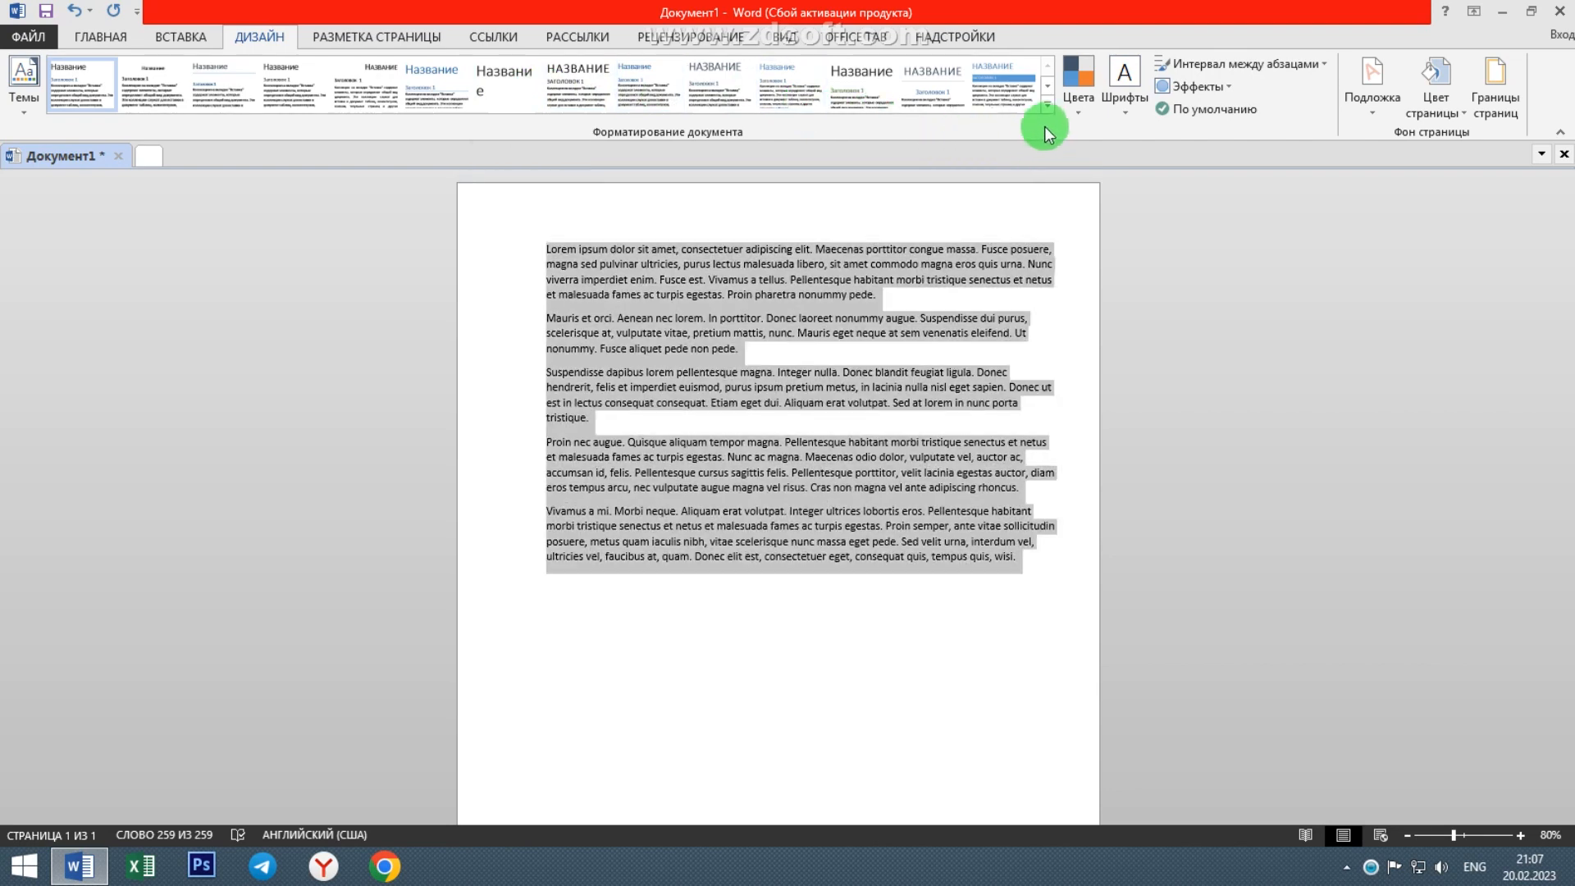
{"action": "left_click", "coordinate": [1049, 106]}
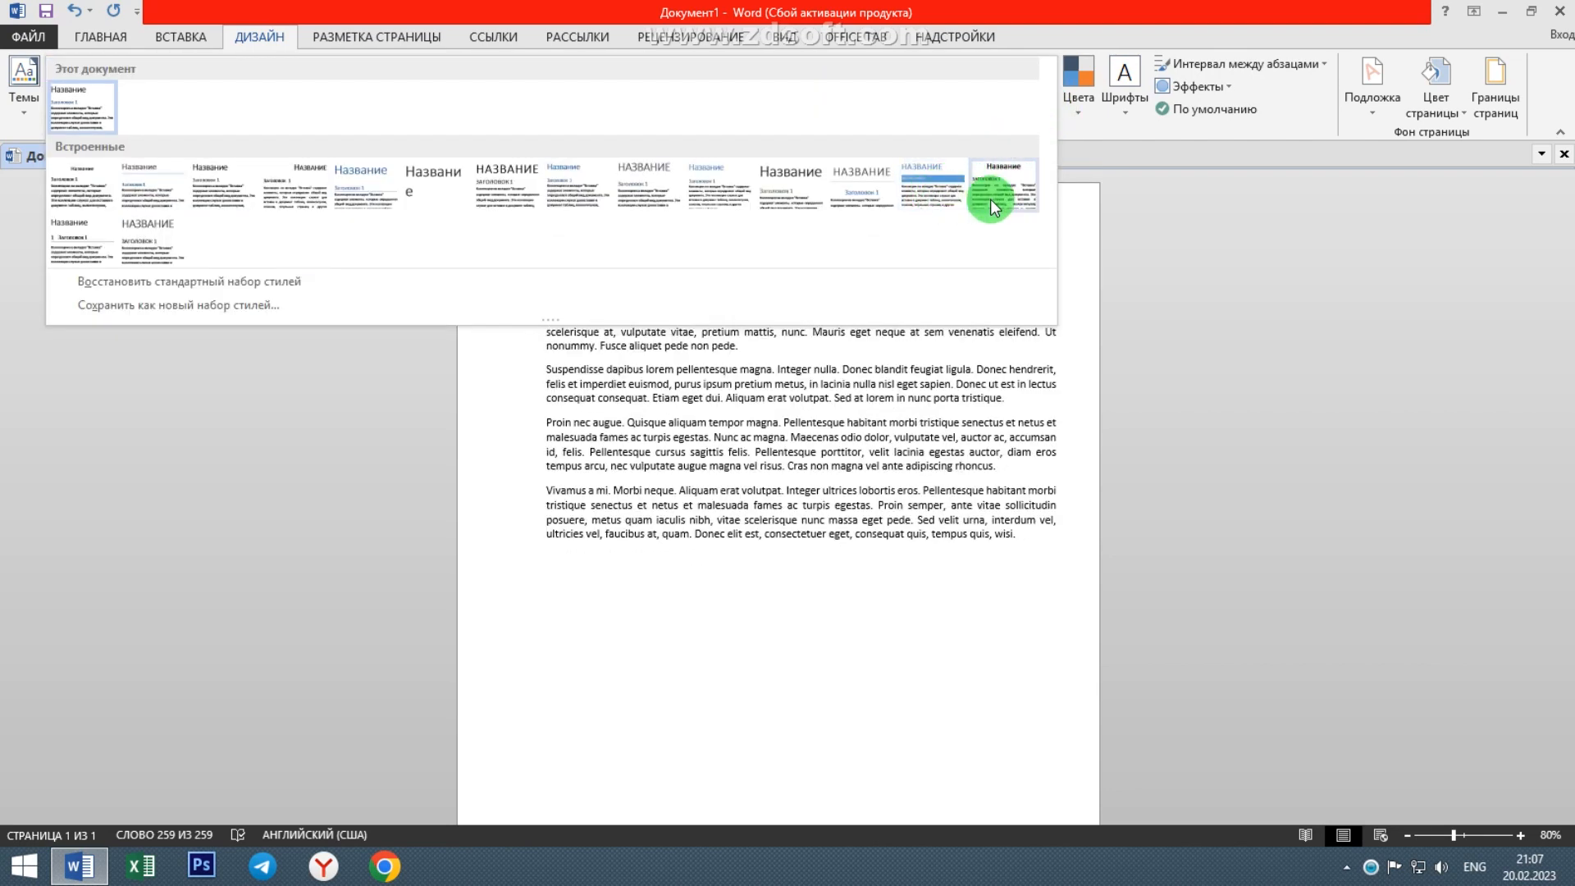
{"action": "left_click", "coordinate": [1080, 259]}
{"action": "left_click", "coordinate": [1079, 109]}
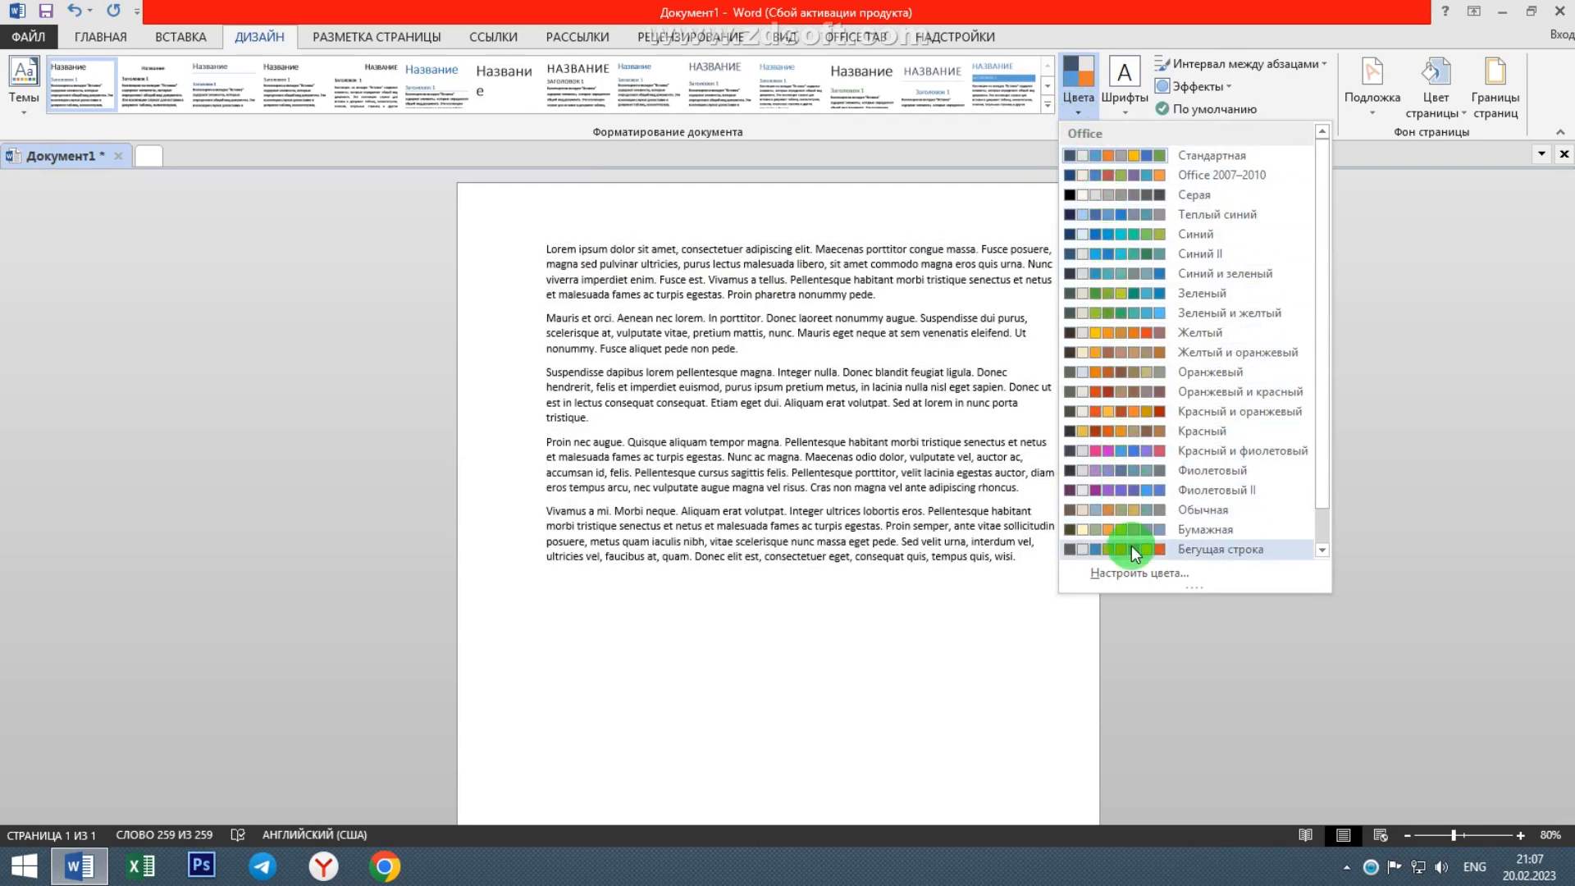
{"action": "left_click", "coordinate": [1076, 108]}
Step: Preview the theme font pairs on the selected text, down to Arial Black/Arial and Garamond-TrebuchetMs
{"action": "left_click", "coordinate": [1130, 105]}
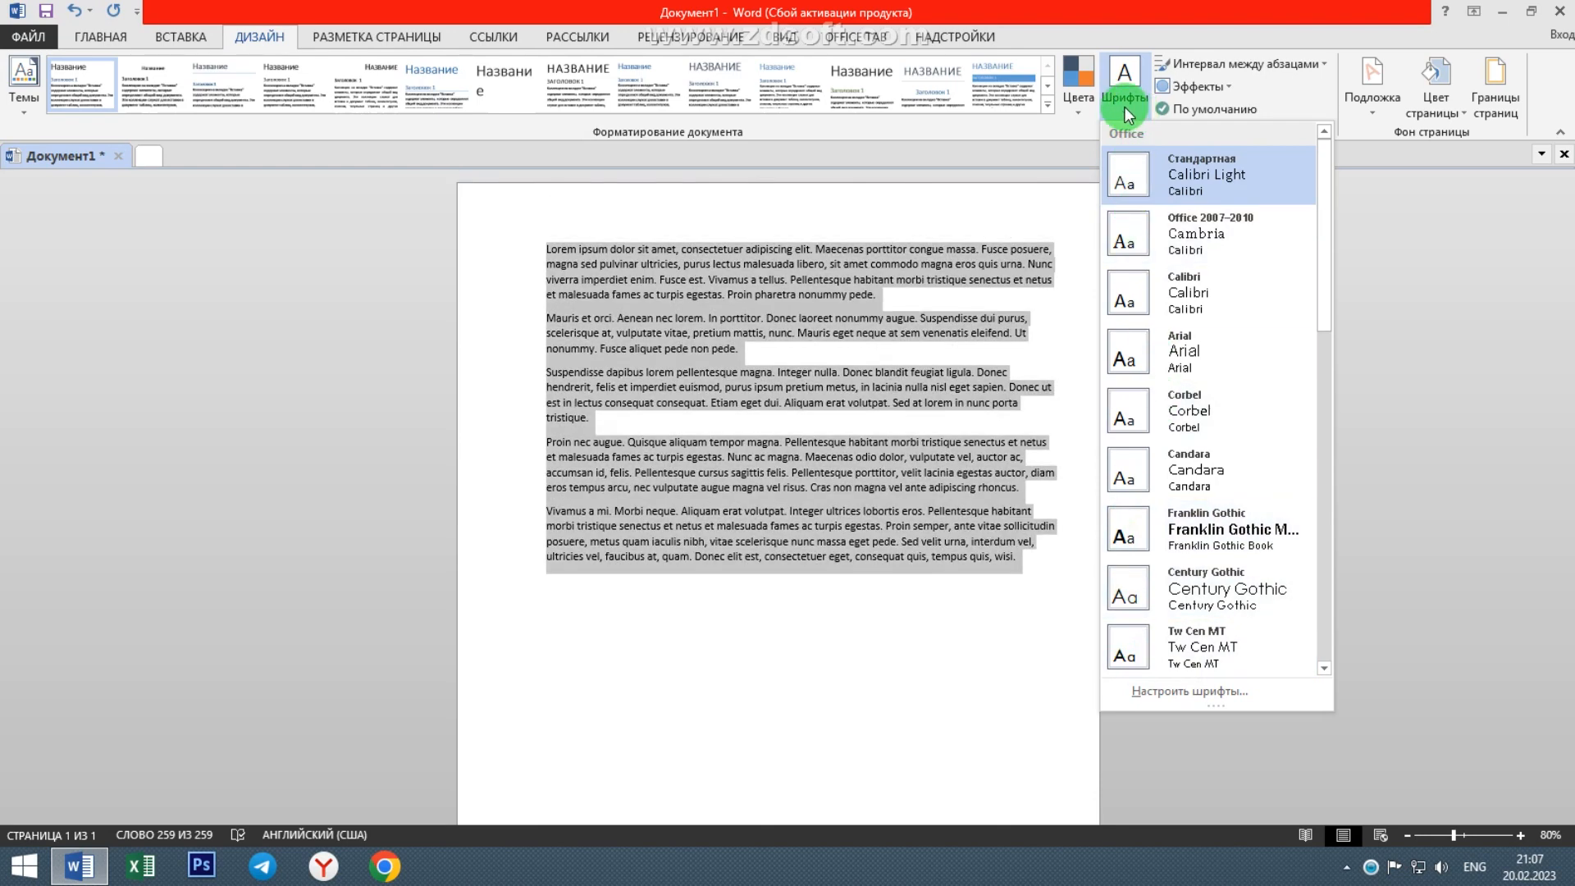
{"action": "left_click_drag", "start_coordinate": [1328, 229], "coordinate": [1322, 529]}
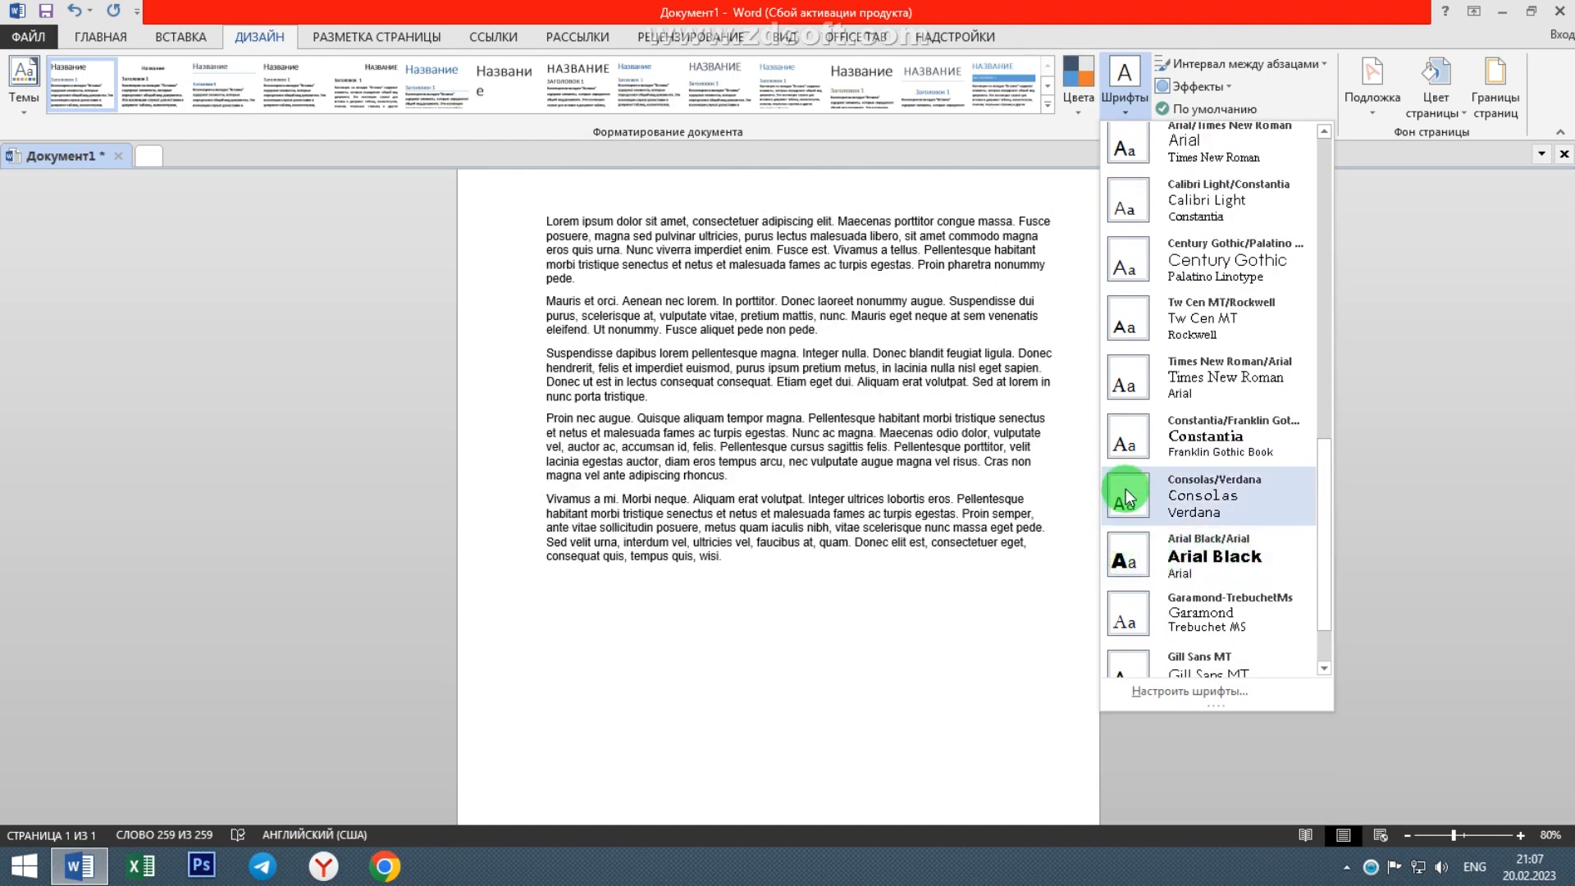
{"action": "left_click", "coordinate": [1136, 108]}
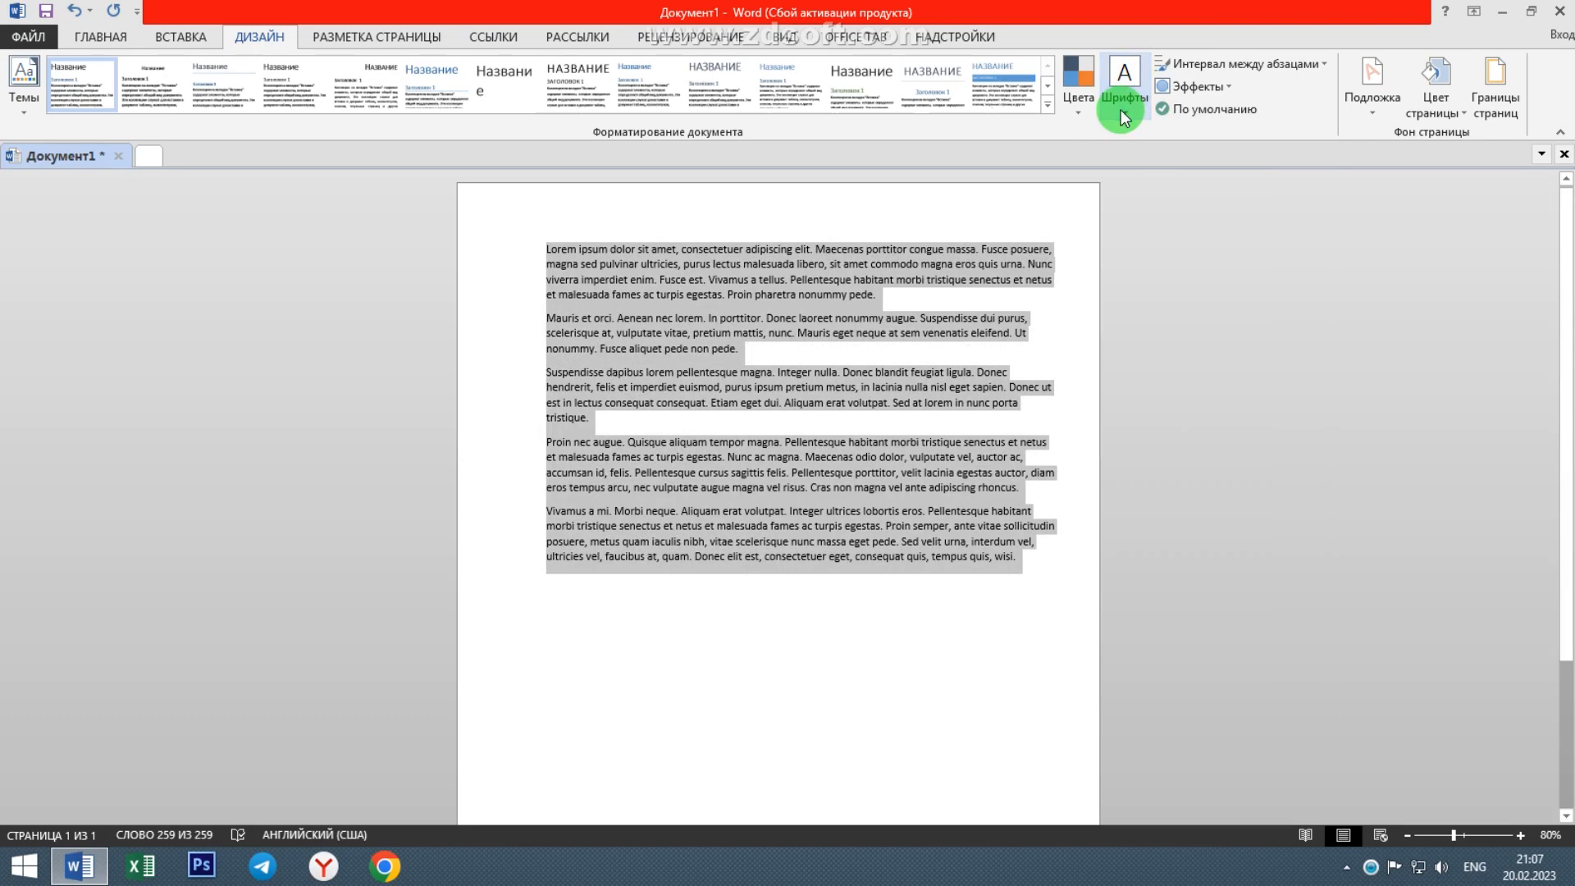
Step: Look through the paragraph spacing presets and the theme effects without applying any
{"action": "left_click", "coordinate": [1321, 65]}
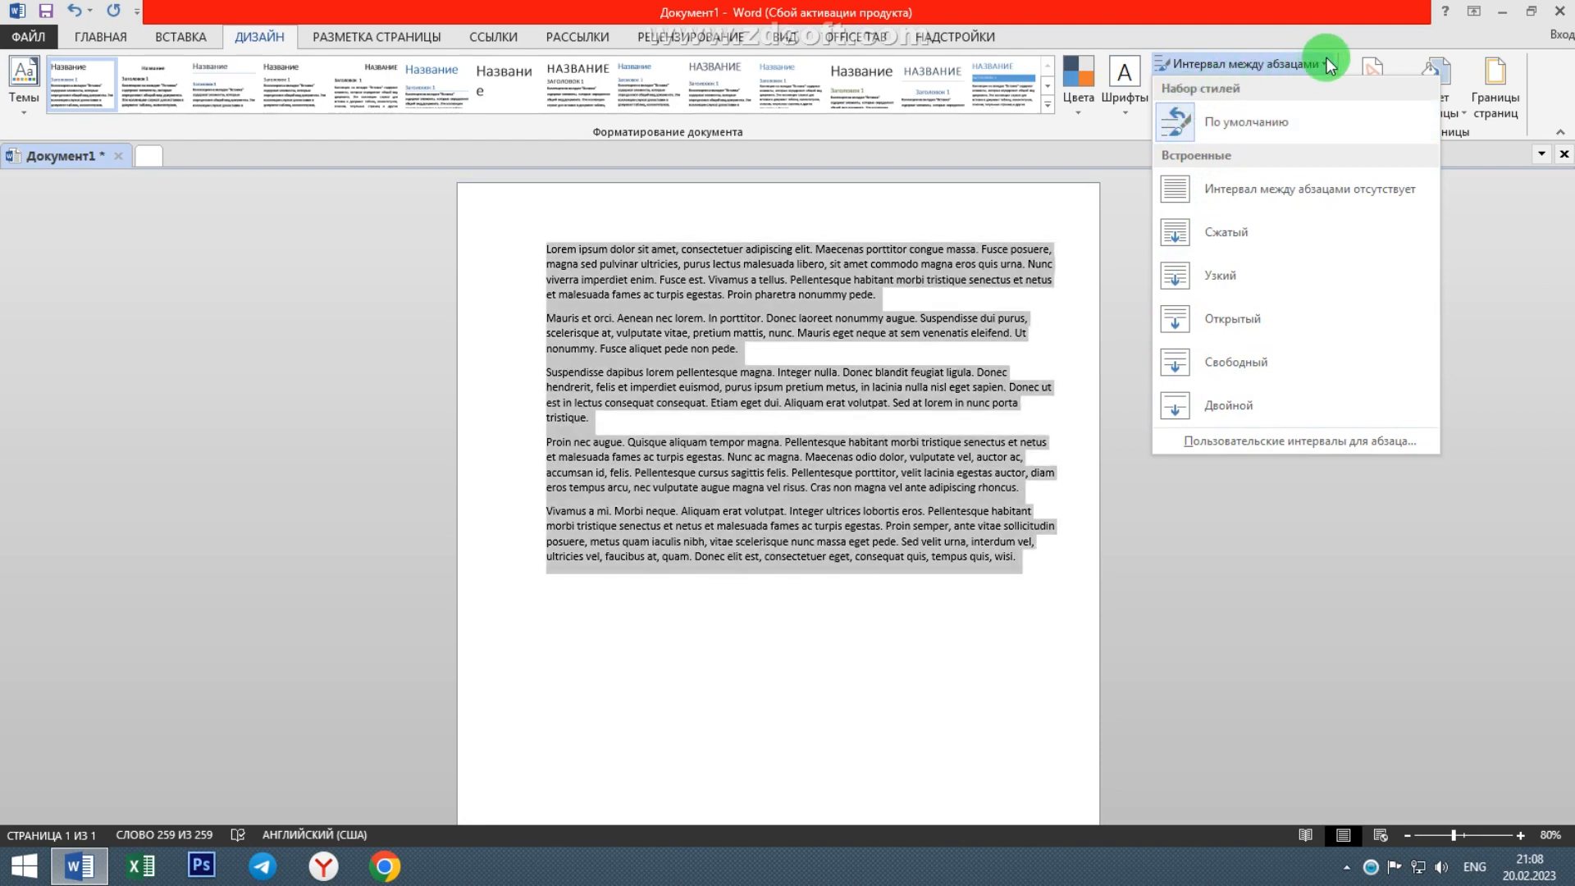
{"action": "left_click", "coordinate": [1320, 61]}
{"action": "left_click", "coordinate": [1228, 85]}
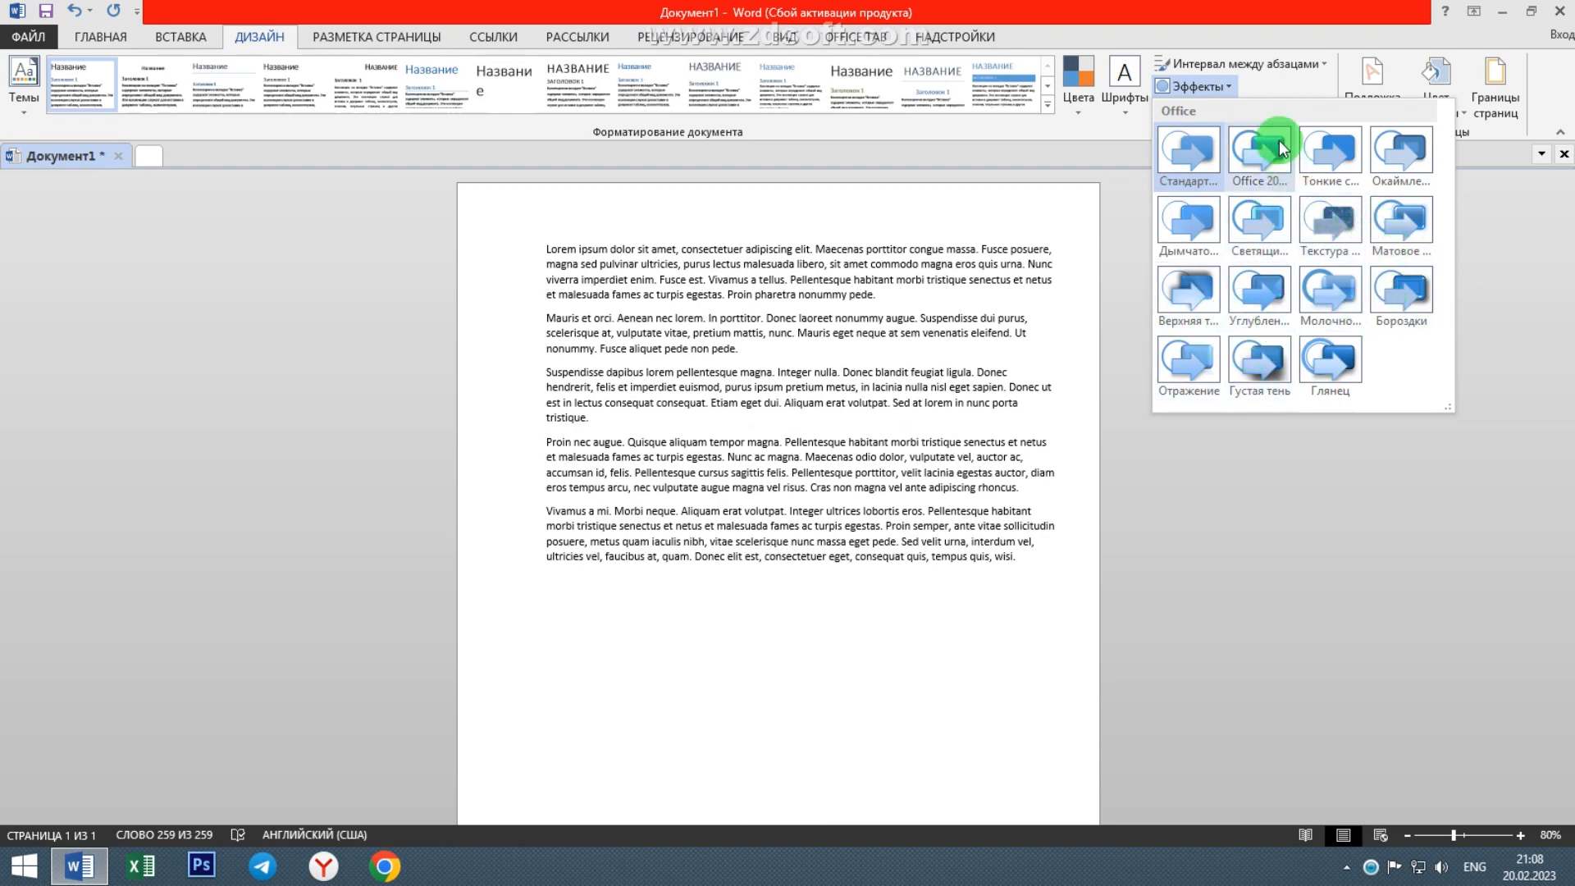
{"action": "left_click", "coordinate": [1231, 87]}
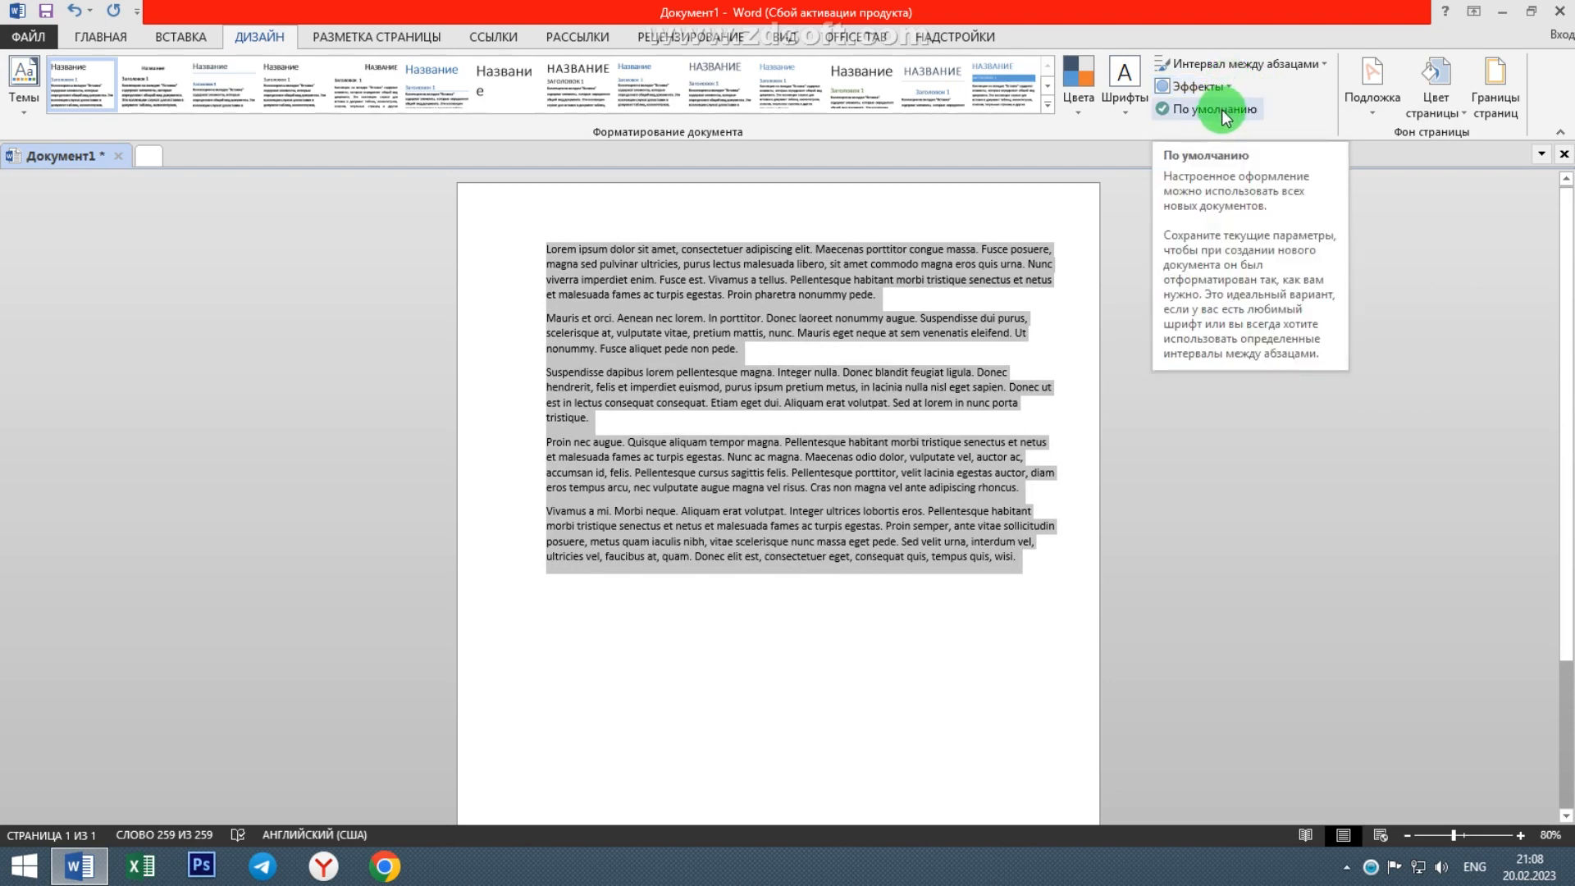
Step: Make the current style set and theme the default for all new blank documents
{"action": "left_click", "coordinate": [1223, 110]}
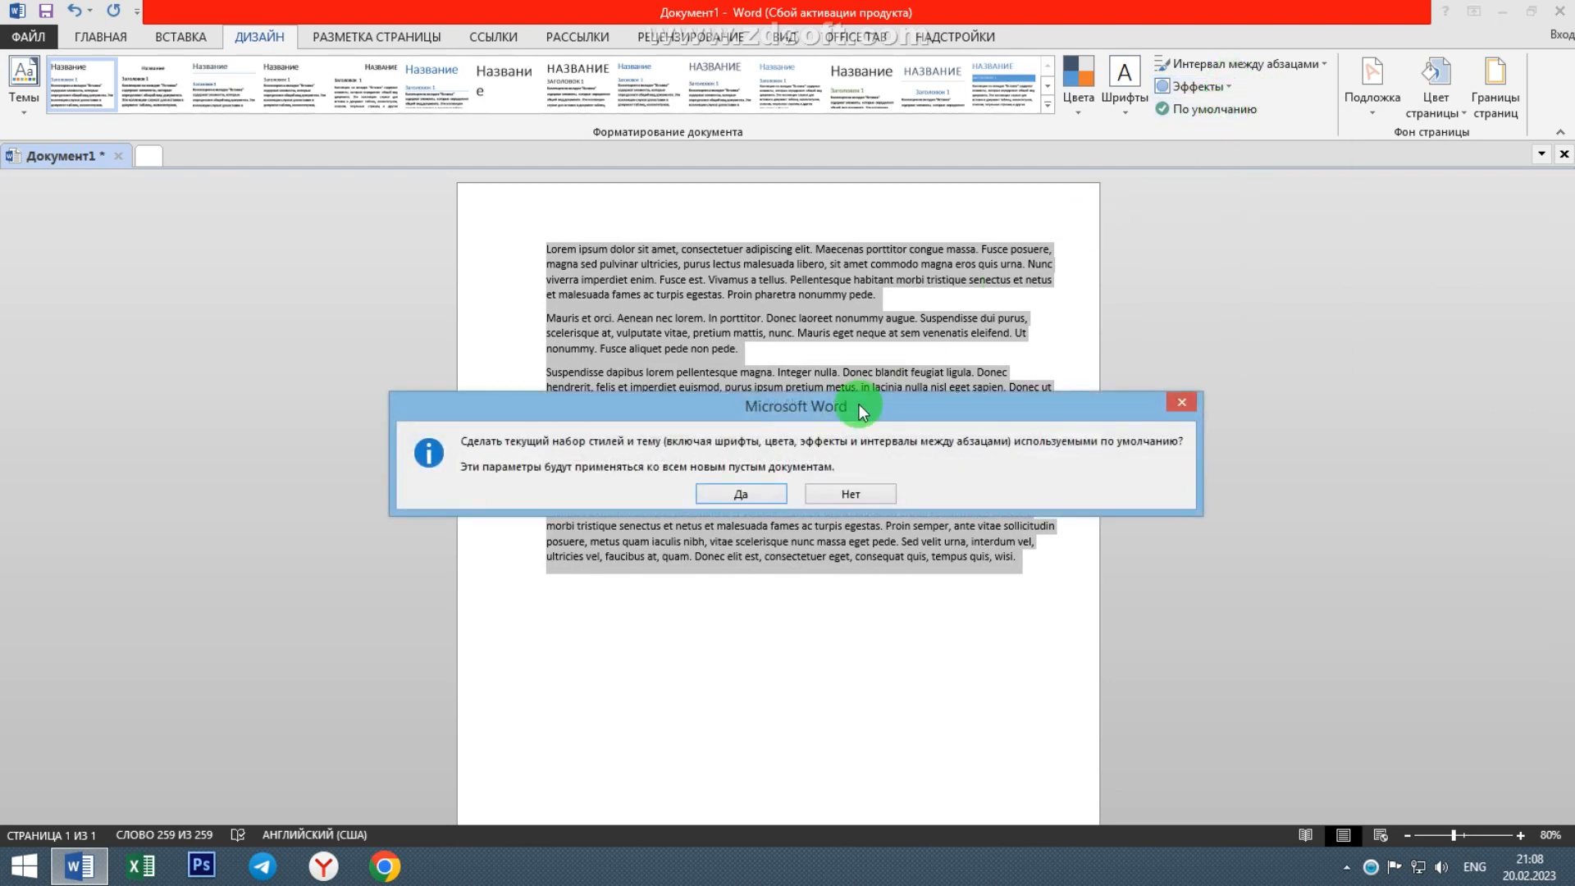
{"action": "left_click", "coordinate": [757, 496]}
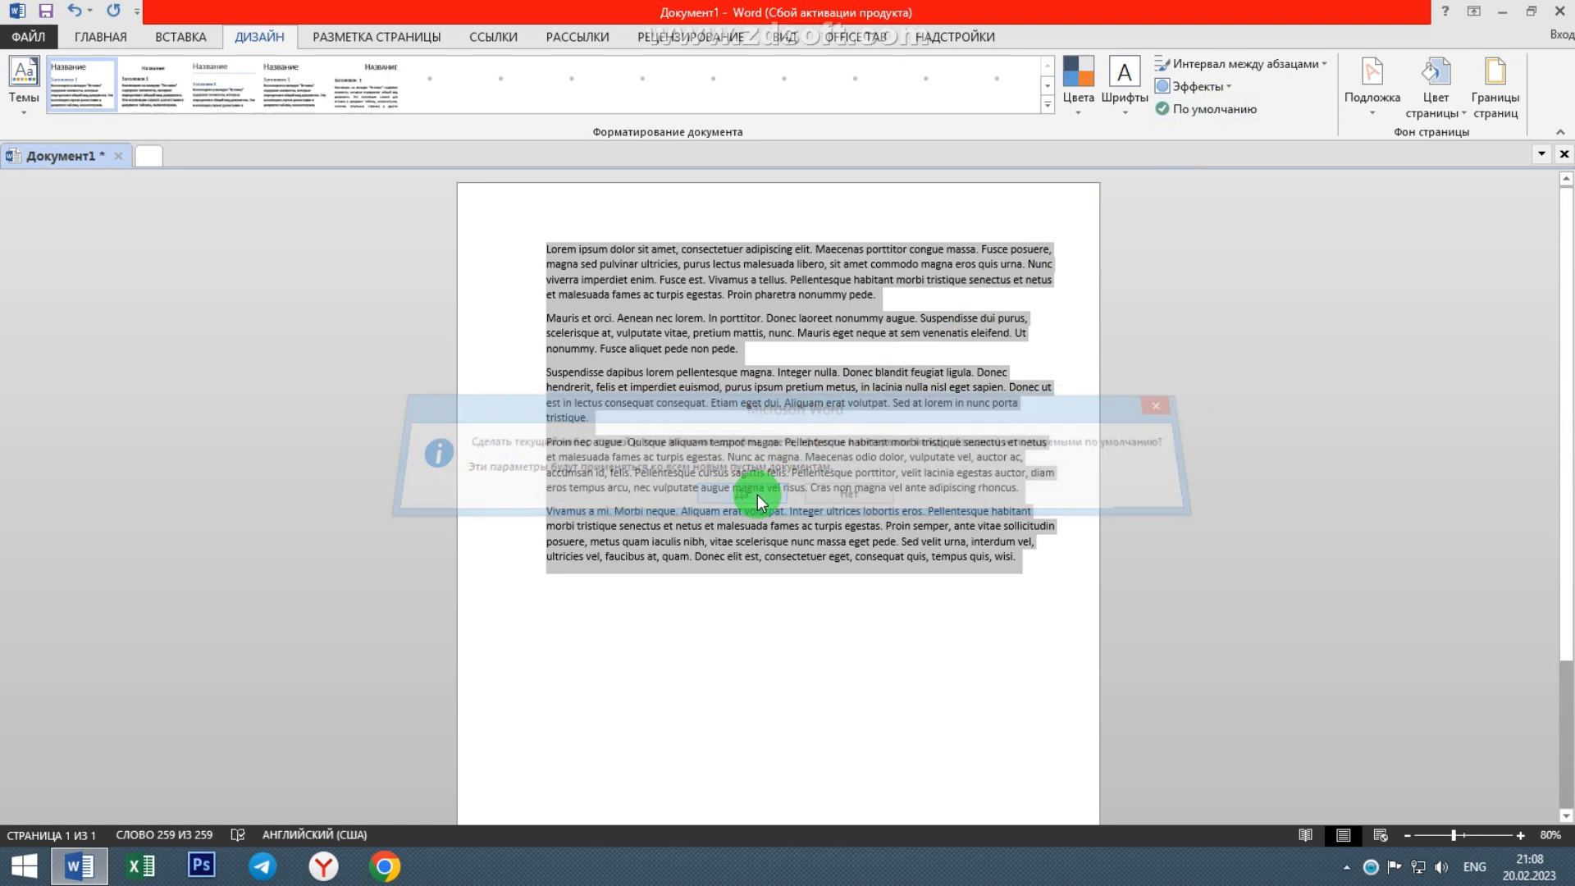
Step: Add the diagonal ОБРАЗЕЦ 1 watermark to the page and view it on the whole page with the text deselected
{"action": "left_click", "coordinate": [1364, 105]}
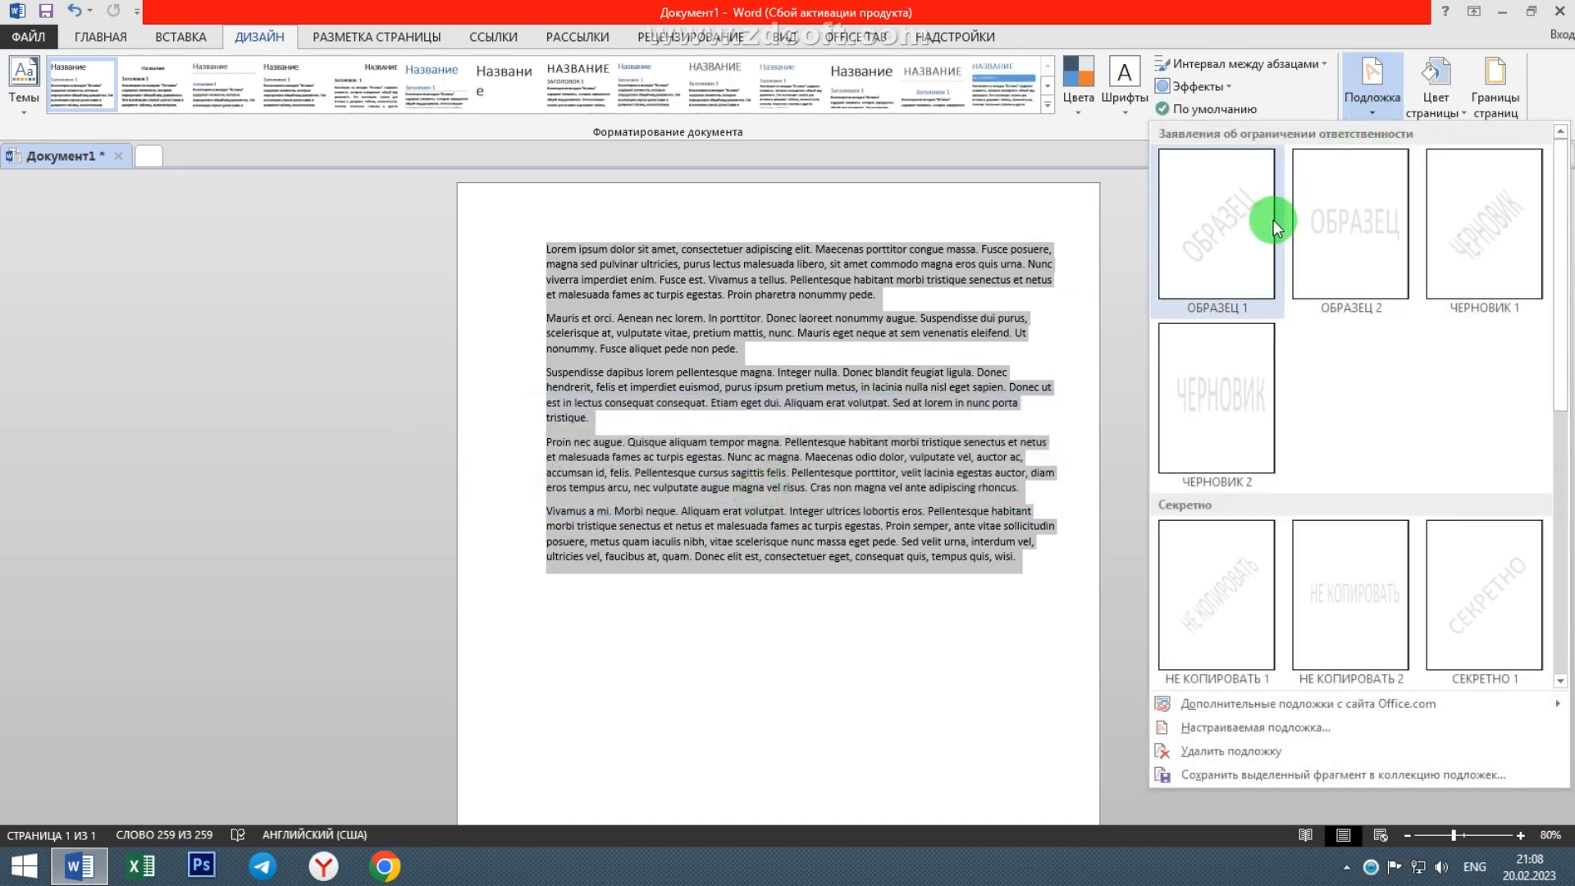
{"action": "left_click", "coordinate": [1204, 252]}
{"action": "scroll", "coordinate": [1010, 402], "scroll_direction": "down", "scroll_amount": 1}
{"action": "scroll", "coordinate": [1009, 402], "scroll_direction": "down", "scroll_amount": 1}
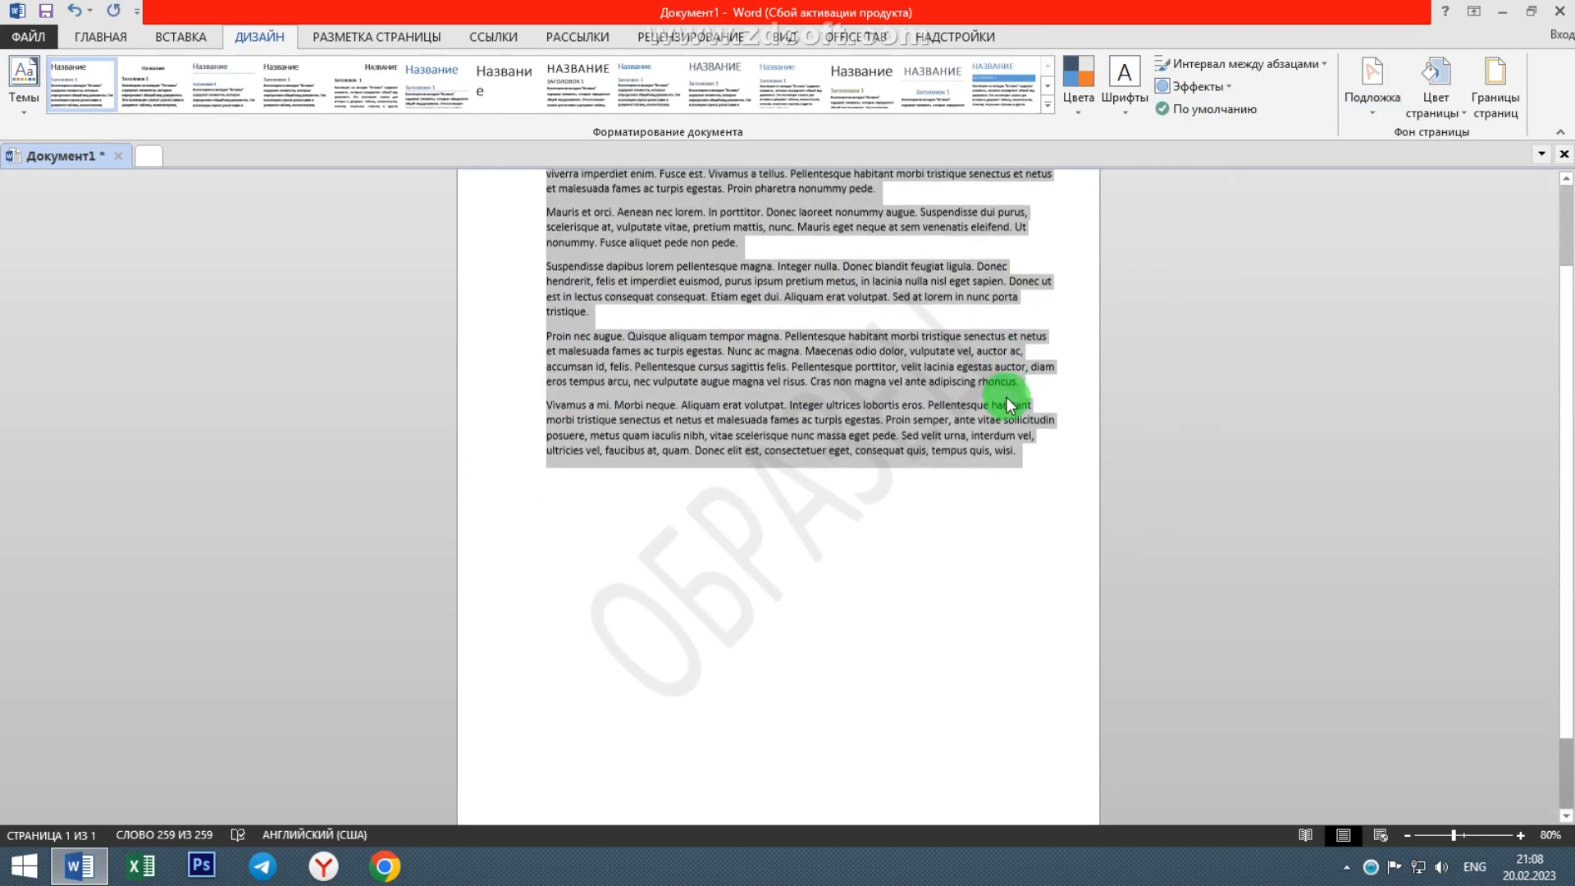
{"action": "scroll", "coordinate": [1007, 402], "scroll_direction": "down", "scroll_amount": 2, "text": "ctrl"}
{"action": "scroll", "coordinate": [1006, 395], "scroll_direction": "up", "scroll_amount": 1}
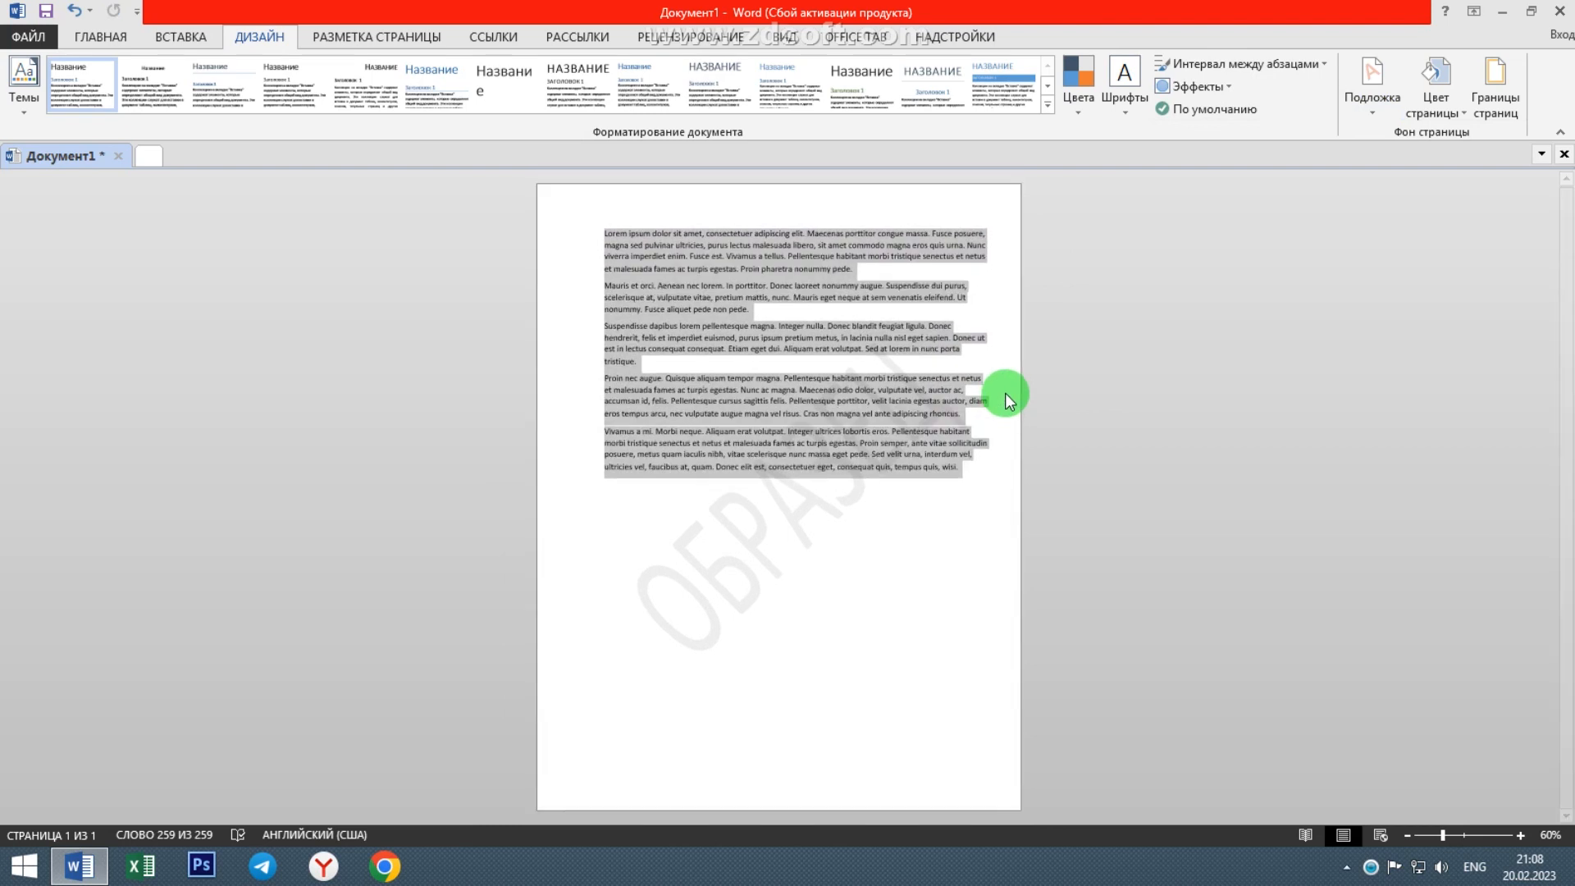
{"action": "left_click", "coordinate": [841, 541]}
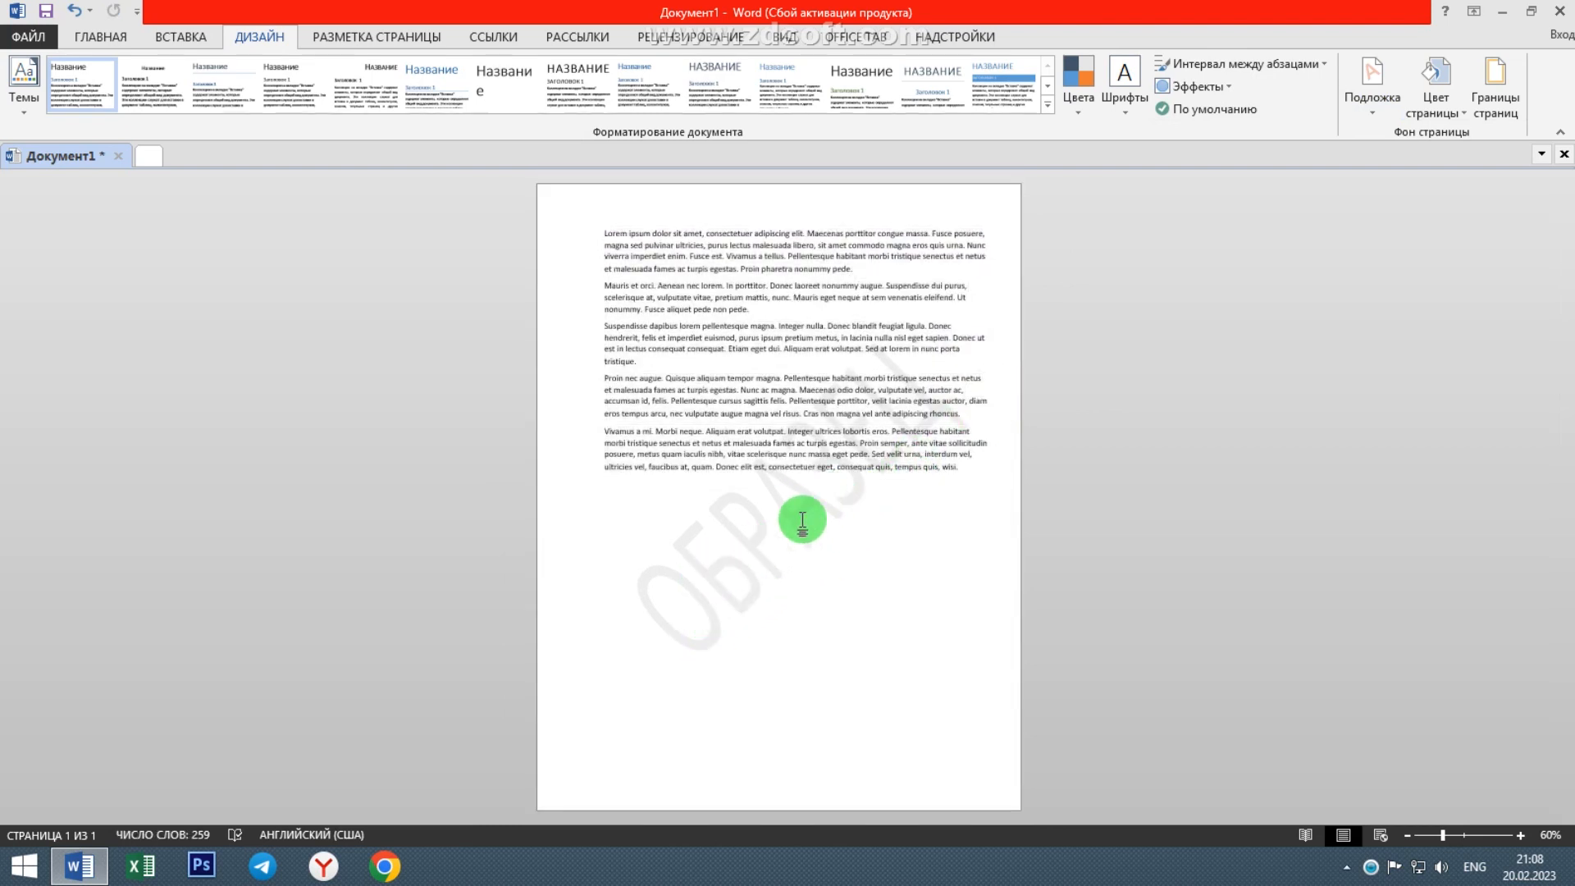
Step: Try the horizontal ОБРАЗЕЦ 2 watermark and the diagonal ЧЕРНОВИК 1 watermark on the page
{"action": "left_click", "coordinate": [1380, 112]}
{"action": "left_click", "coordinate": [1352, 226]}
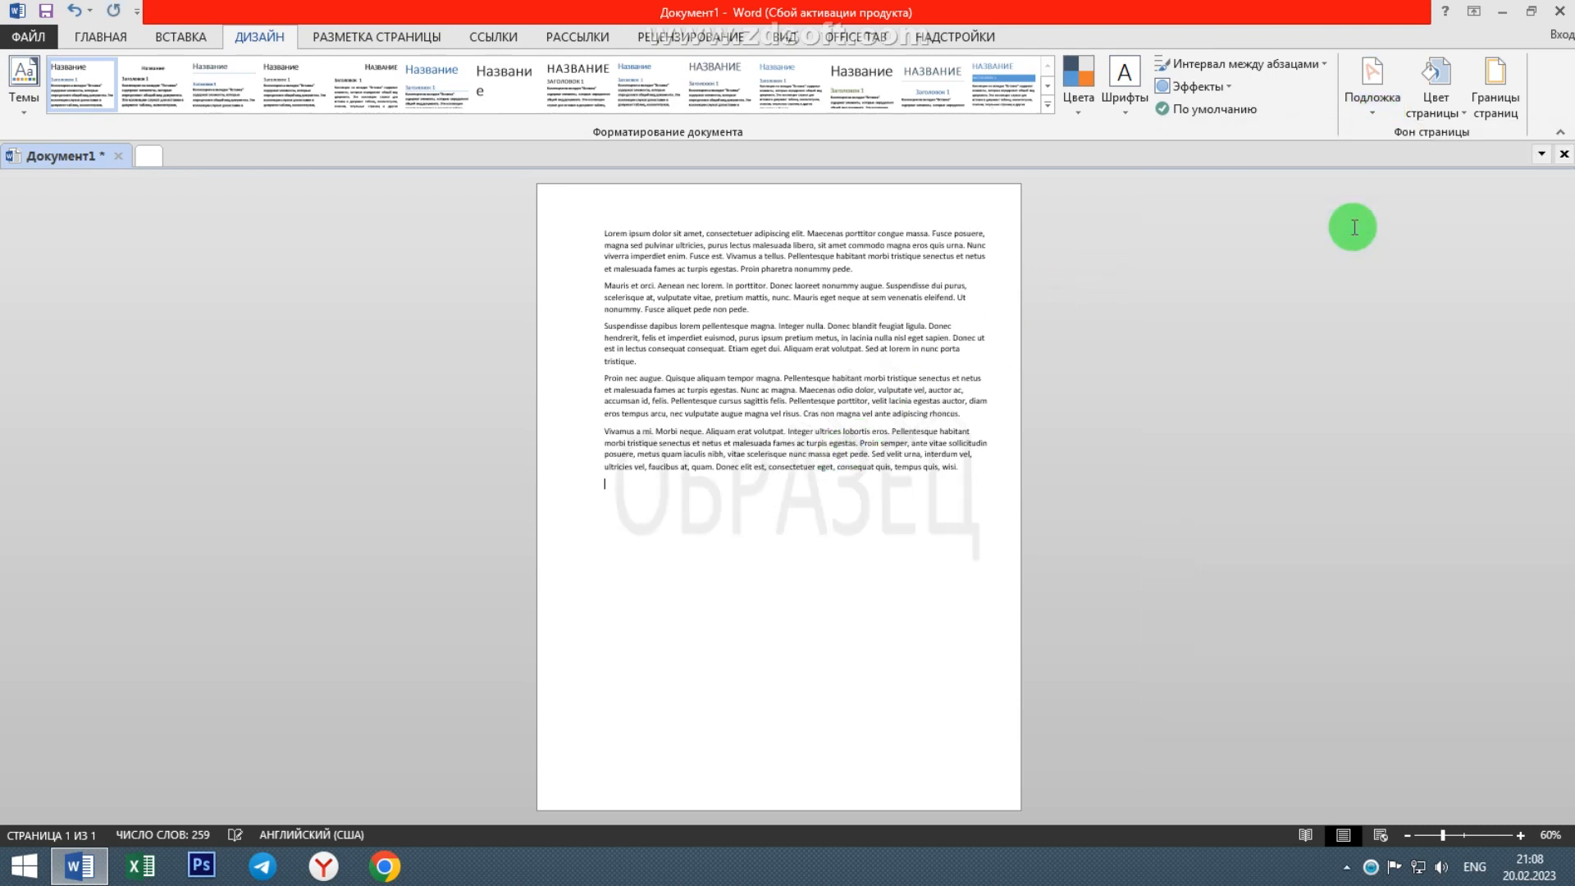
{"action": "left_click", "coordinate": [1375, 114]}
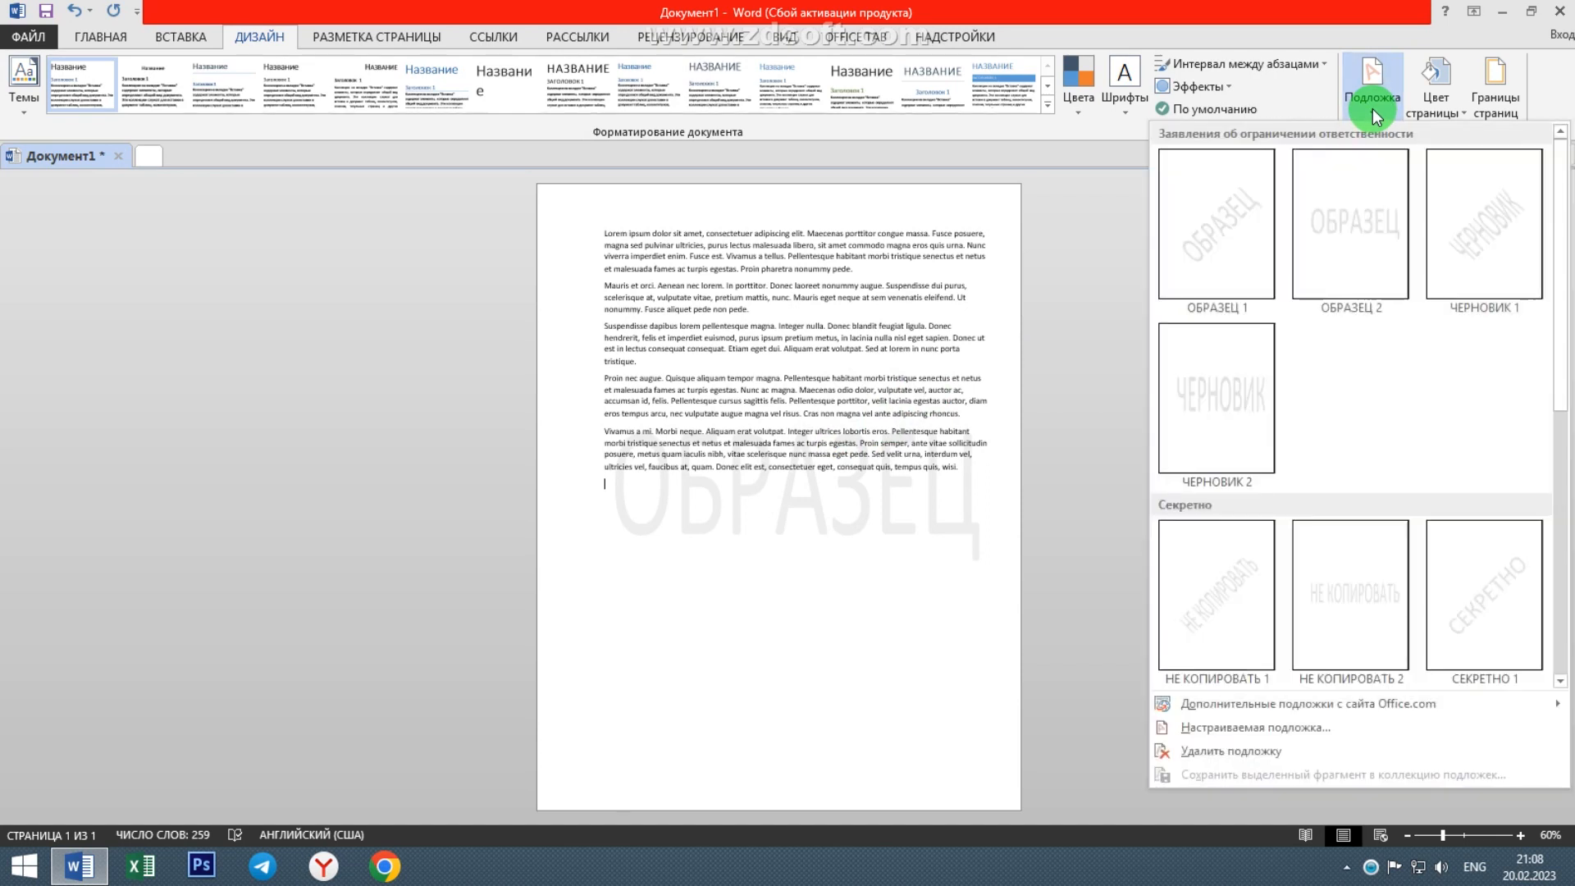
{"action": "left_click", "coordinate": [1455, 253]}
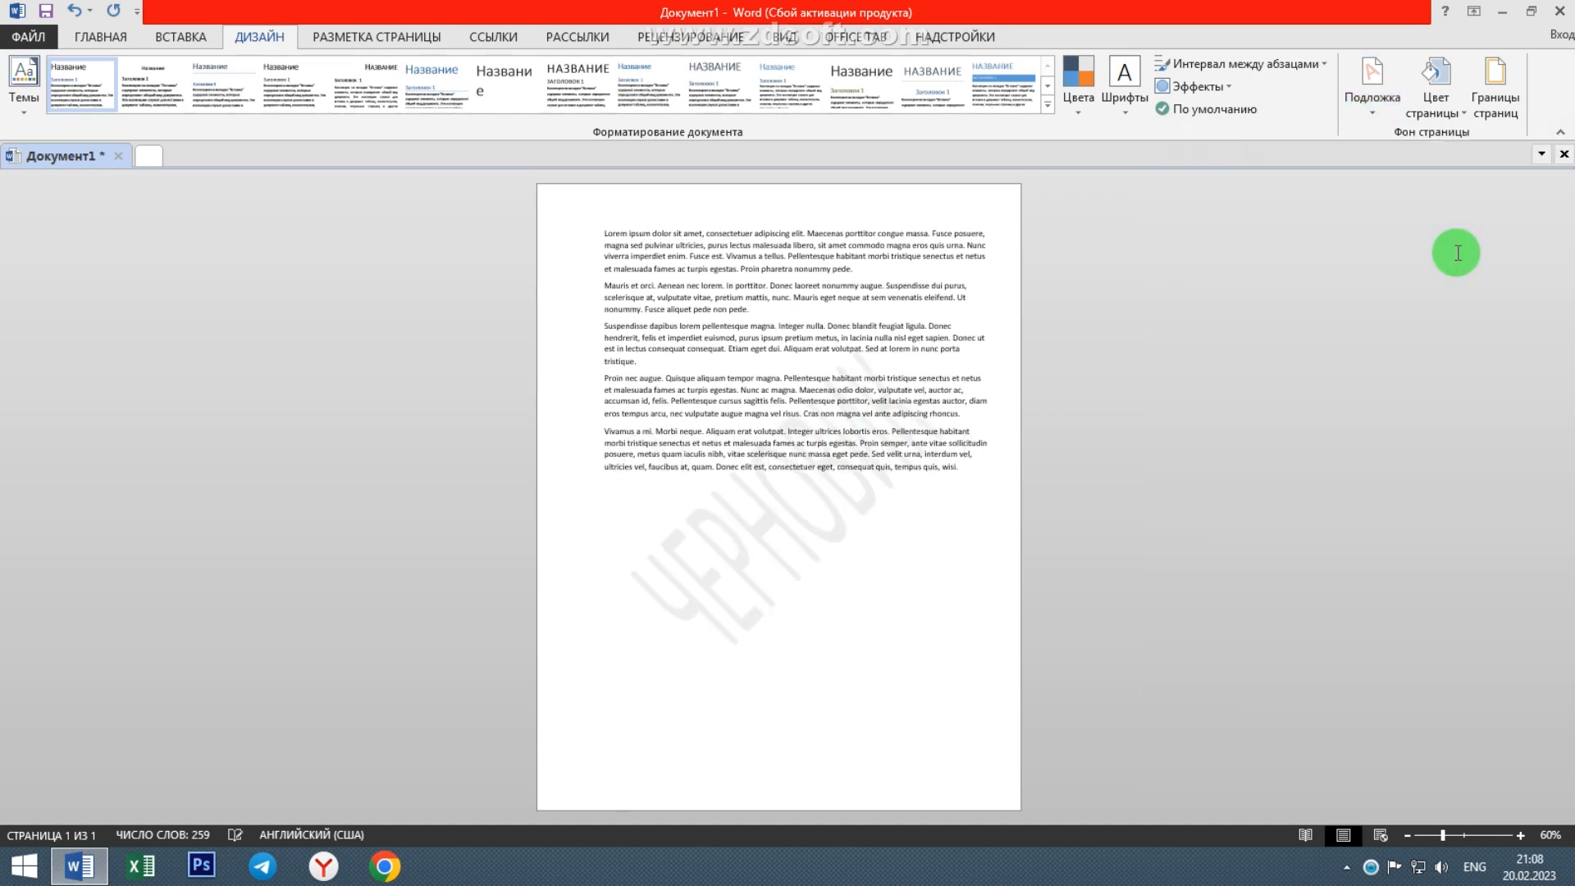
Step: Replace the page watermark with СЕКРЕТНО 1
{"action": "left_click", "coordinate": [1370, 105]}
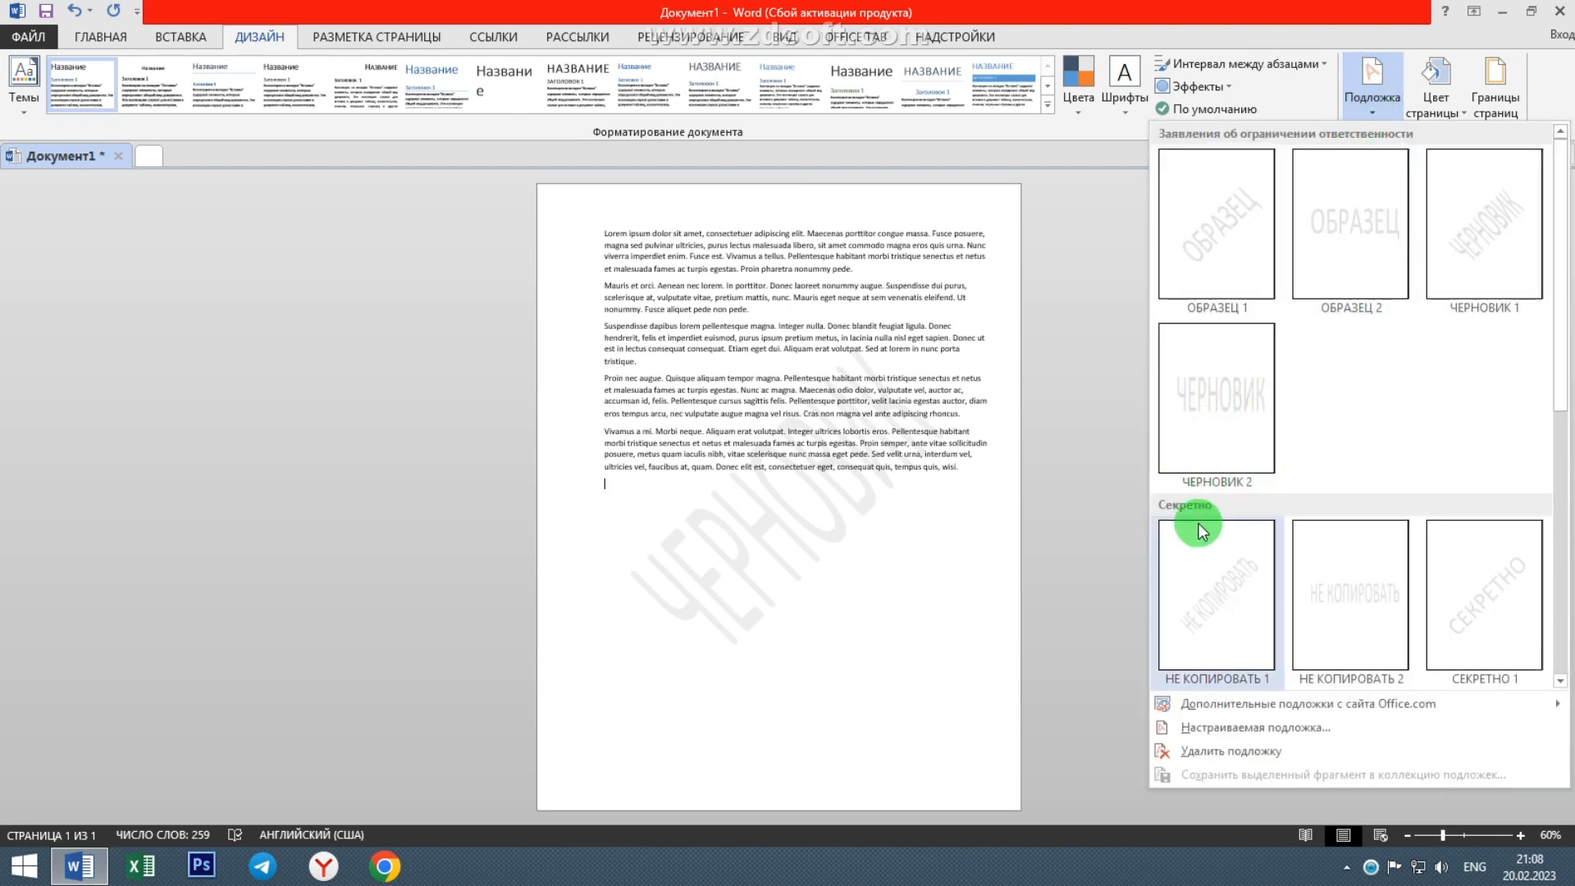
{"action": "left_click", "coordinate": [1462, 592]}
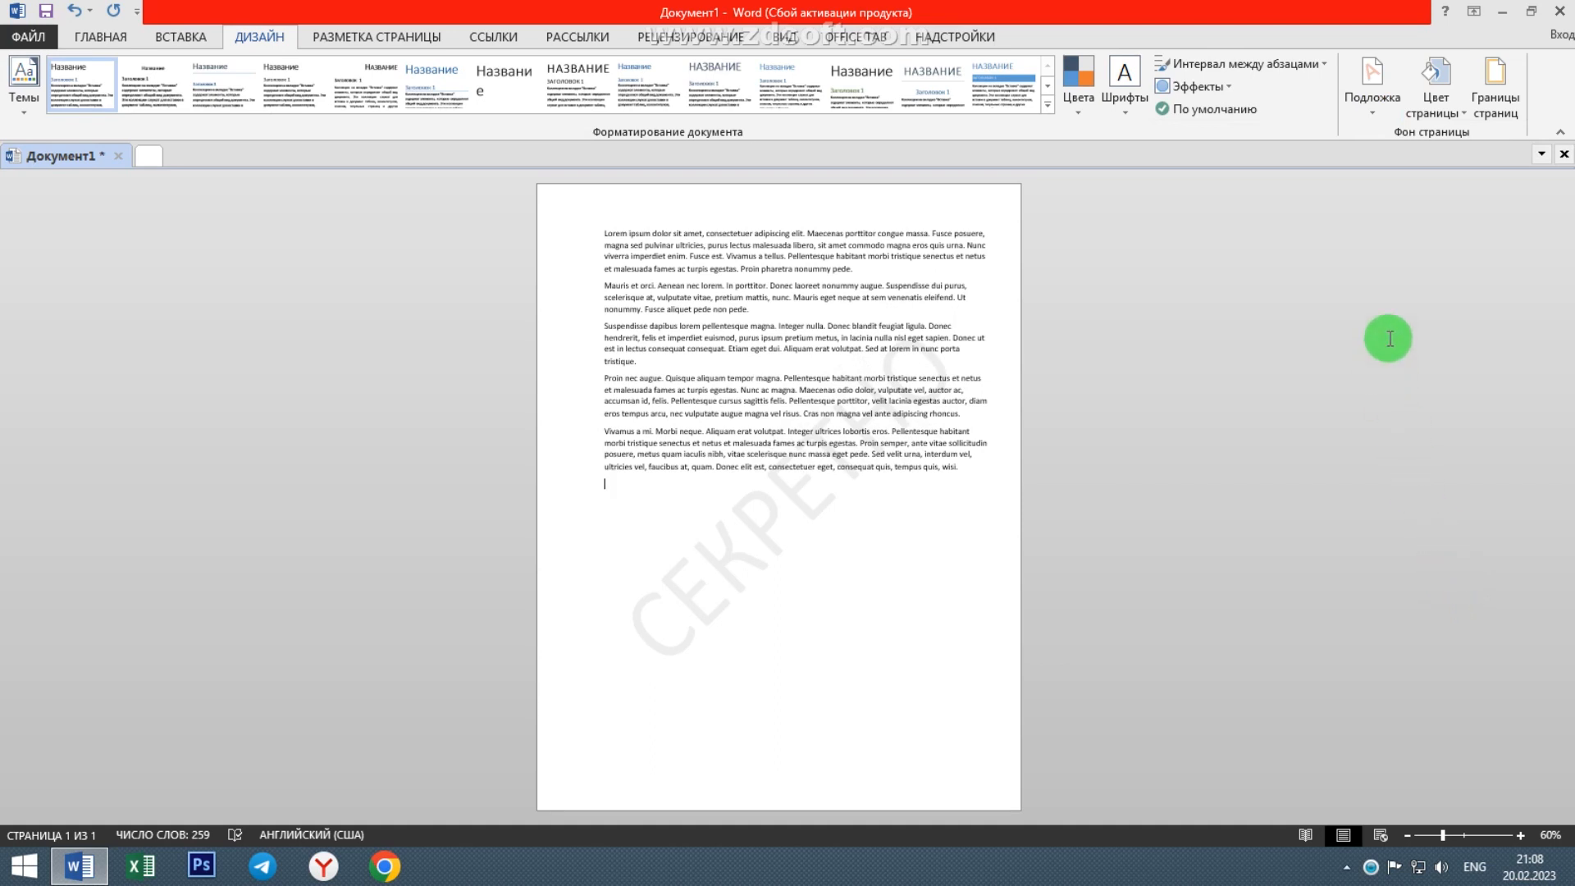
{"action": "left_click", "coordinate": [1365, 110]}
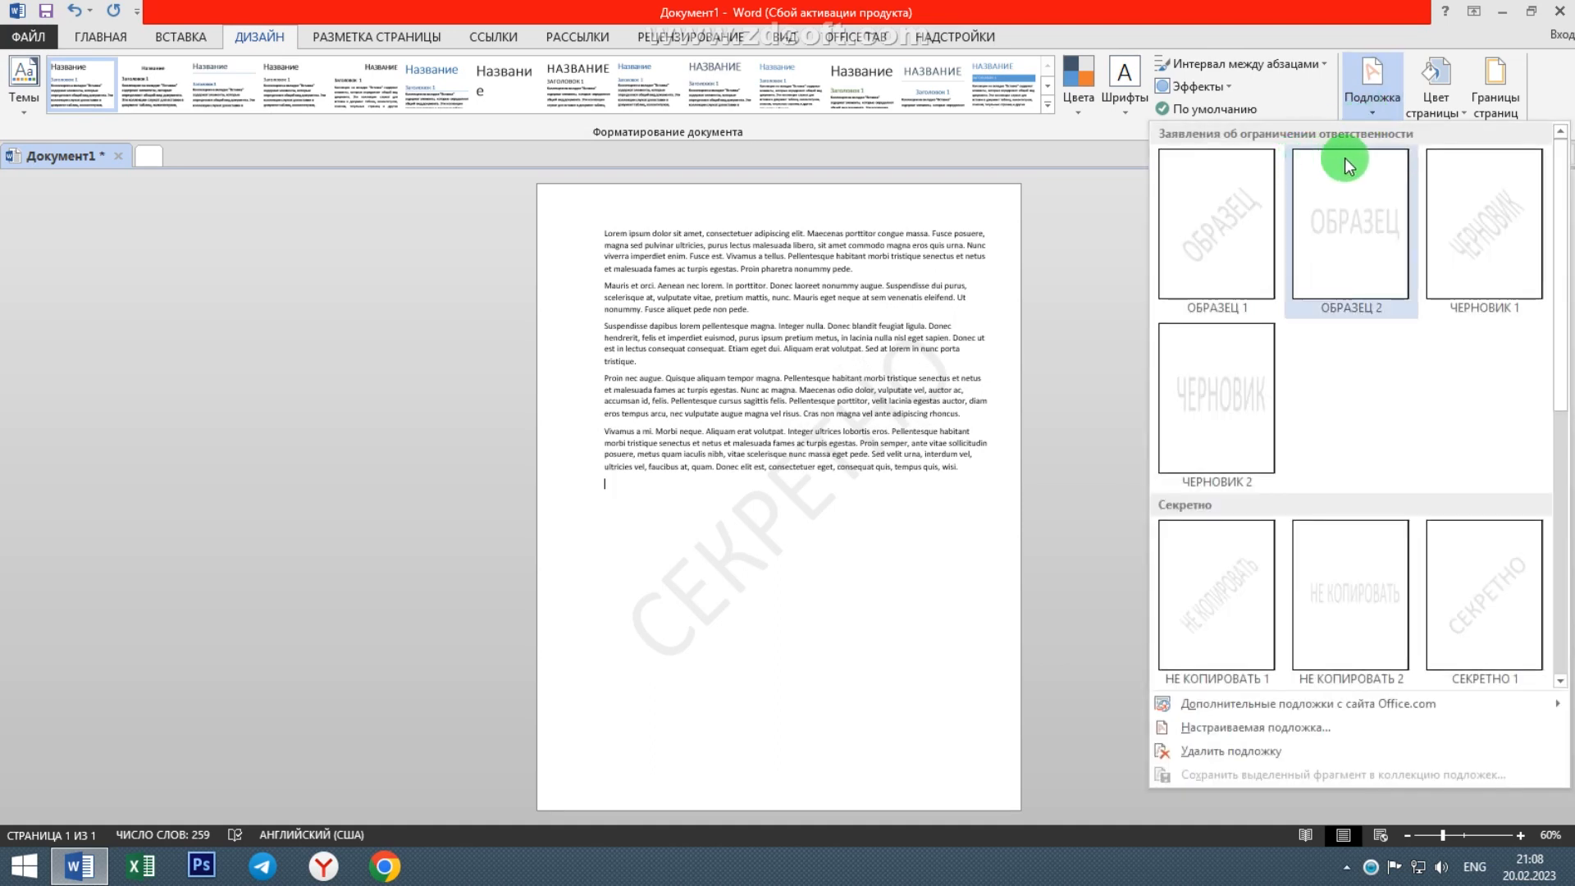
{"action": "left_click", "coordinate": [1387, 114]}
Step: Set the page background colour to the standard yellow
{"action": "left_click", "coordinate": [1452, 117]}
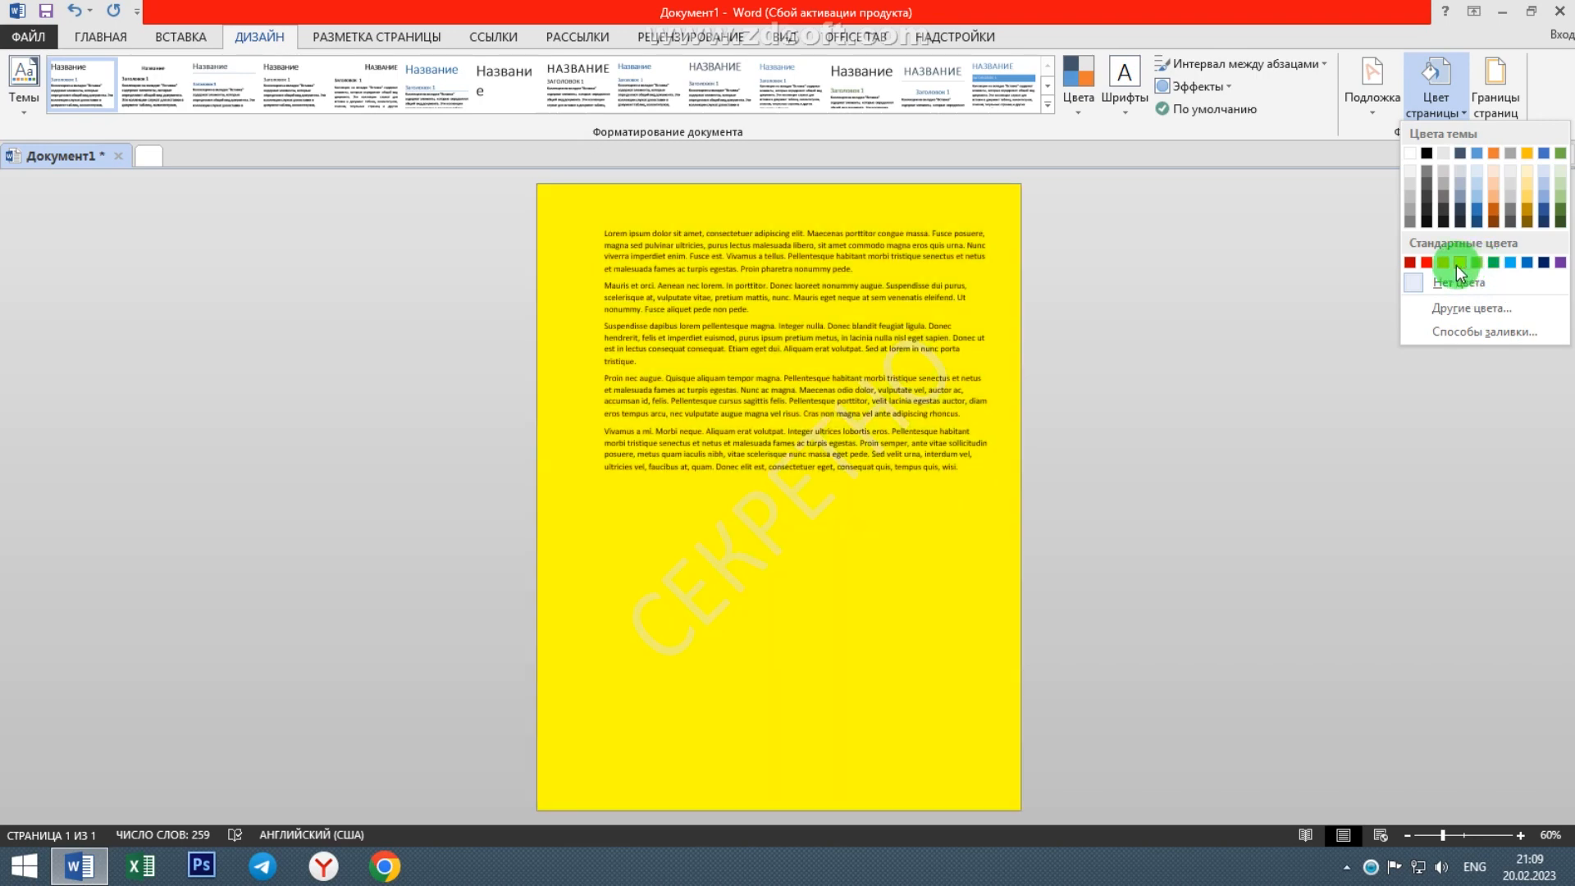
{"action": "left_click", "coordinate": [1457, 263]}
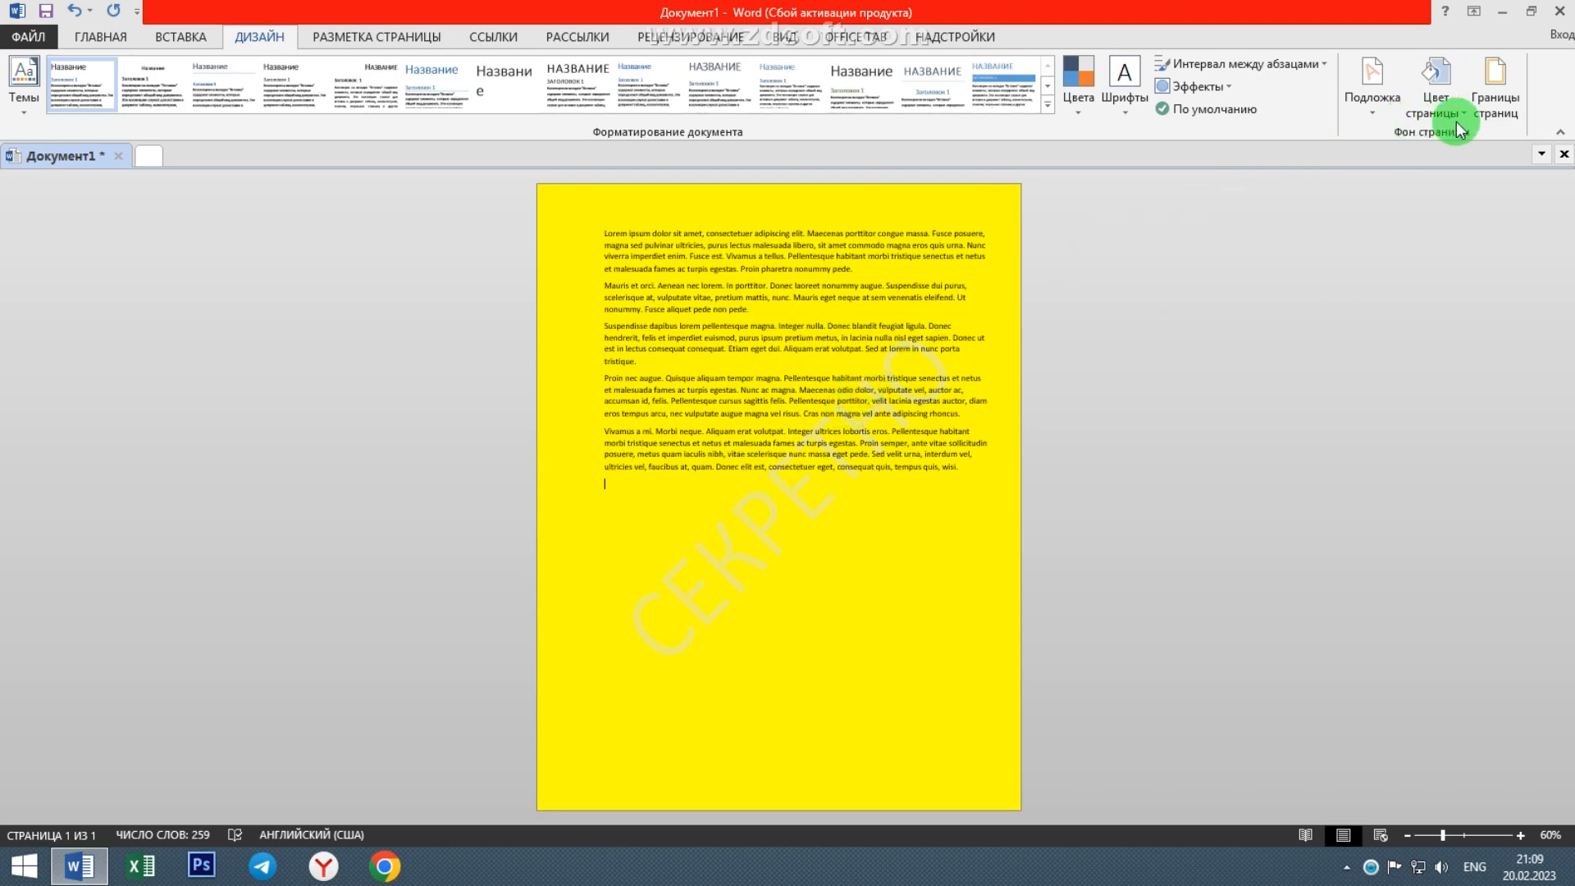
Step: Set up a page border for the whole document with a 3 pt thick multi-line style and the рамка type
{"action": "left_click", "coordinate": [1497, 123]}
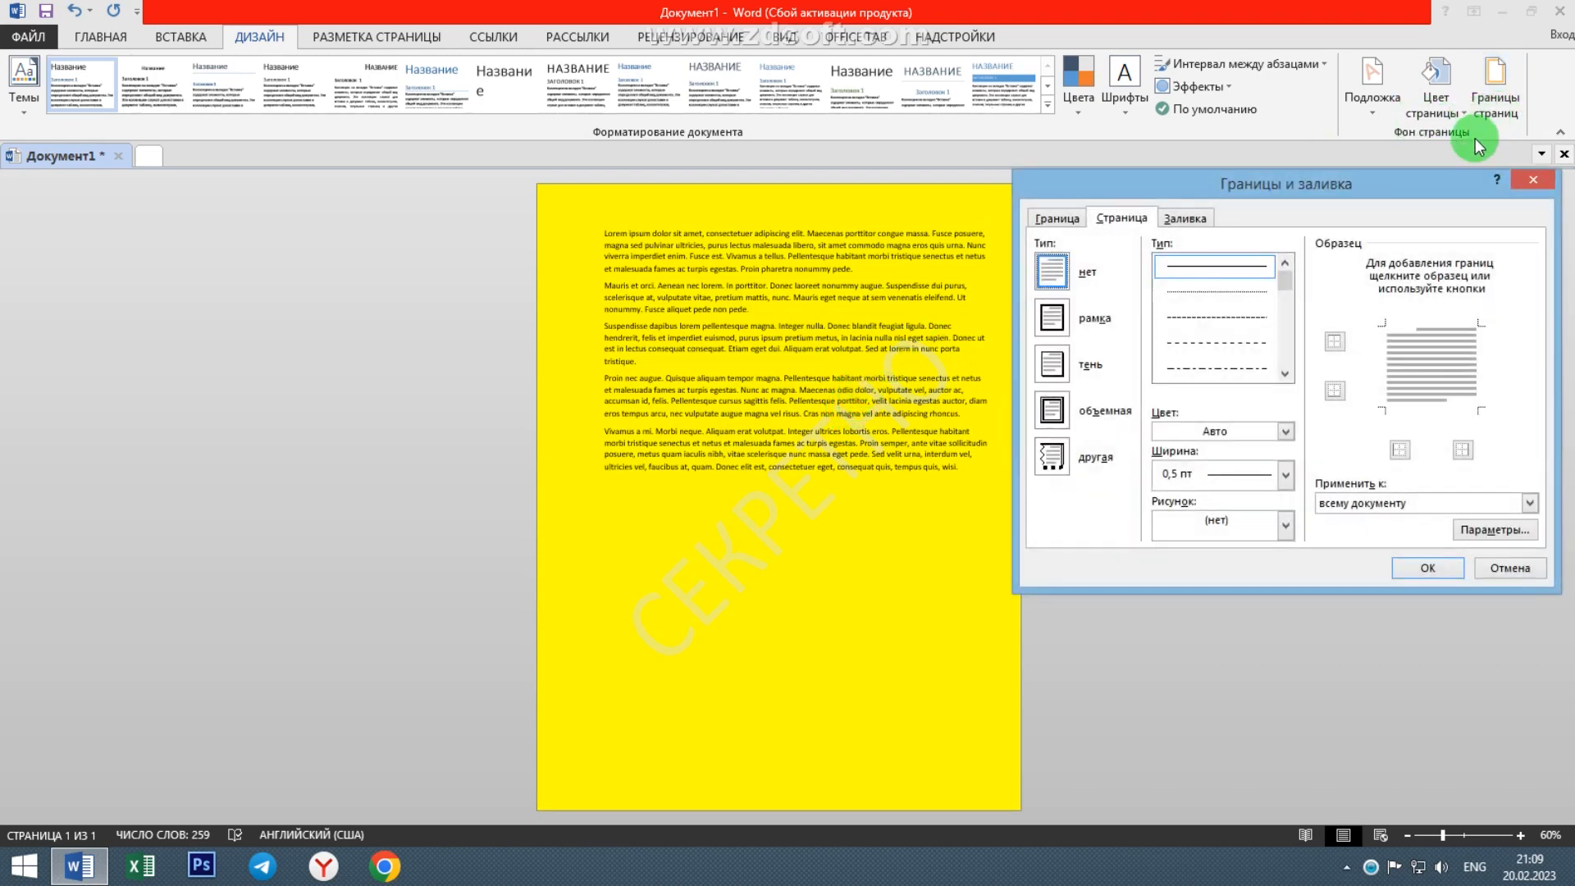
{"action": "mouse_move", "coordinate": [1284, 282]}
{"action": "left_mouse_down"}
{"action": "mouse_move", "coordinate": [1286, 361]}
{"action": "mouse_move", "coordinate": [1288, 307]}
{"action": "left_mouse_up"}
{"action": "left_click", "coordinate": [1223, 338]}
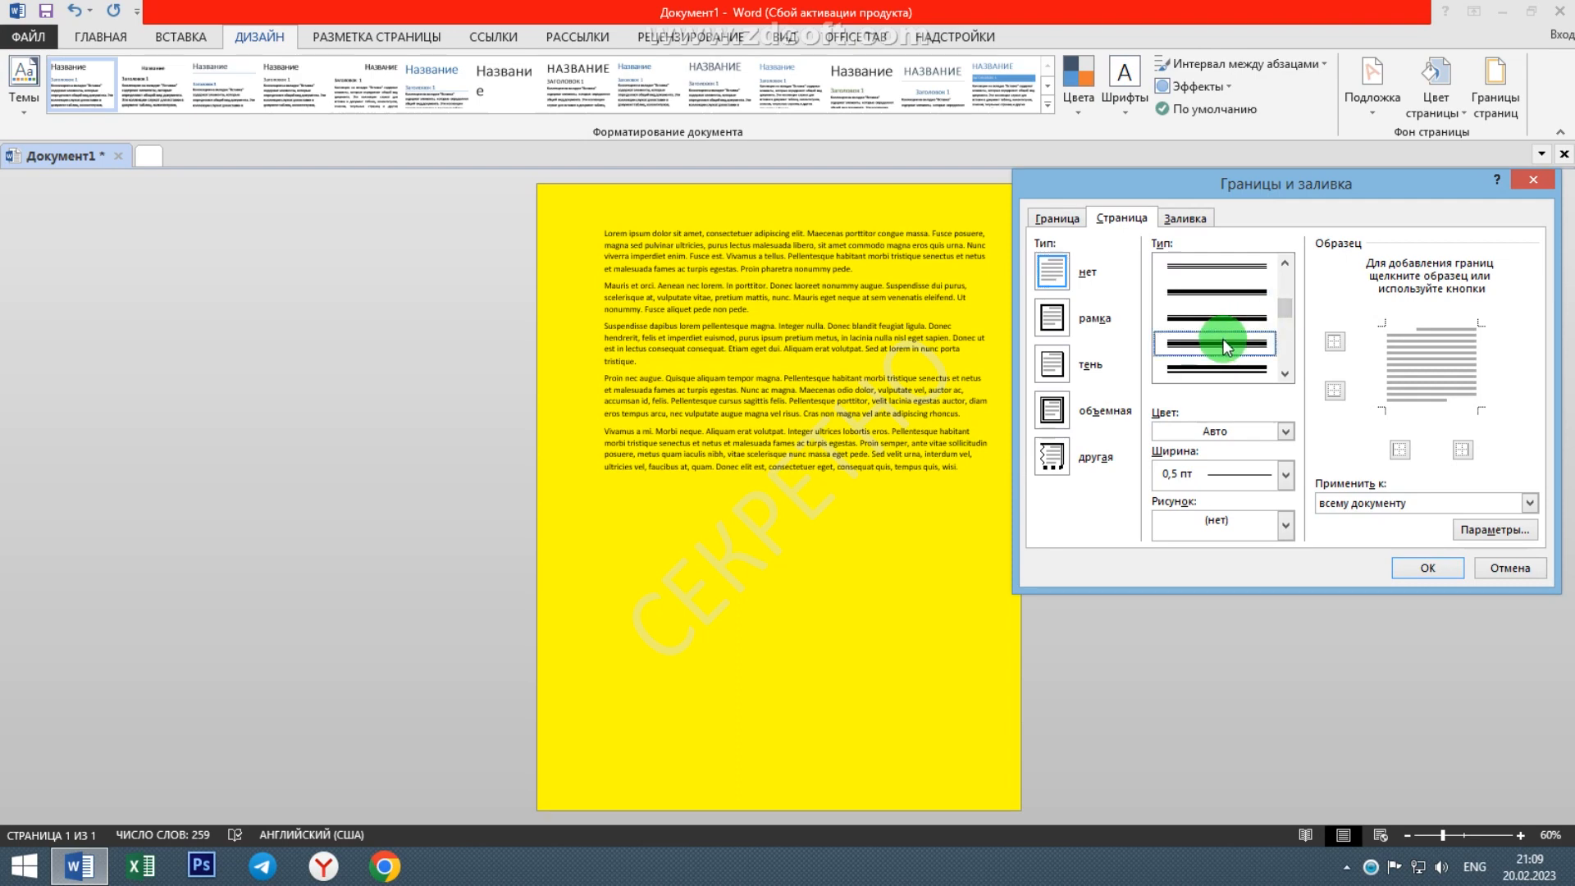
{"action": "left_click", "coordinate": [1053, 317]}
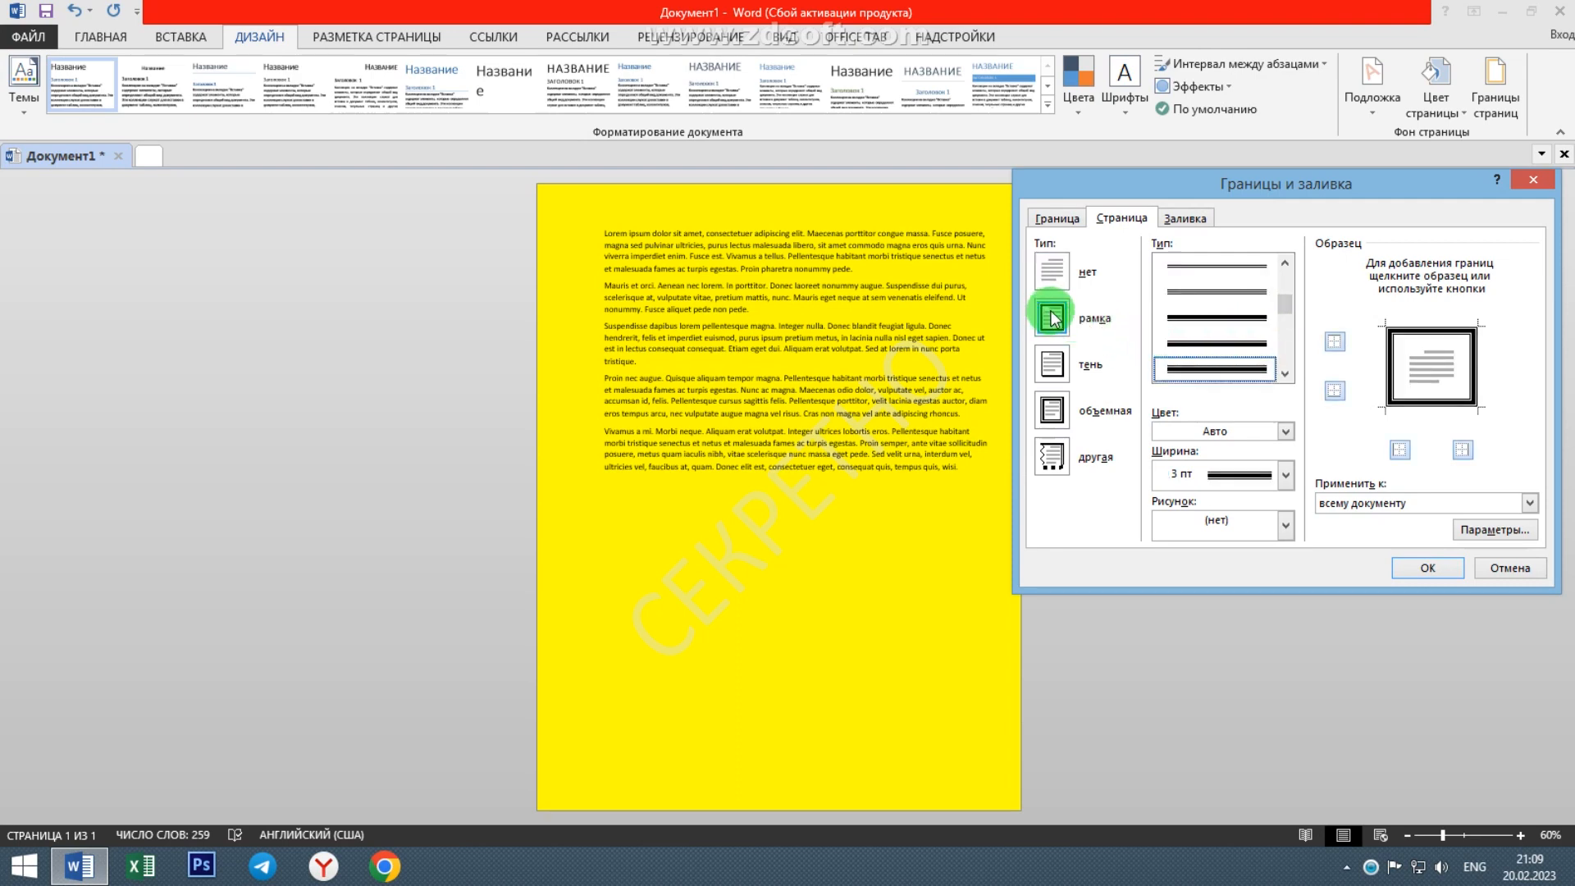
Step: Try the тень and объемная page border types, choose другая, and set the border colour to standard red
{"action": "left_click", "coordinate": [1052, 367]}
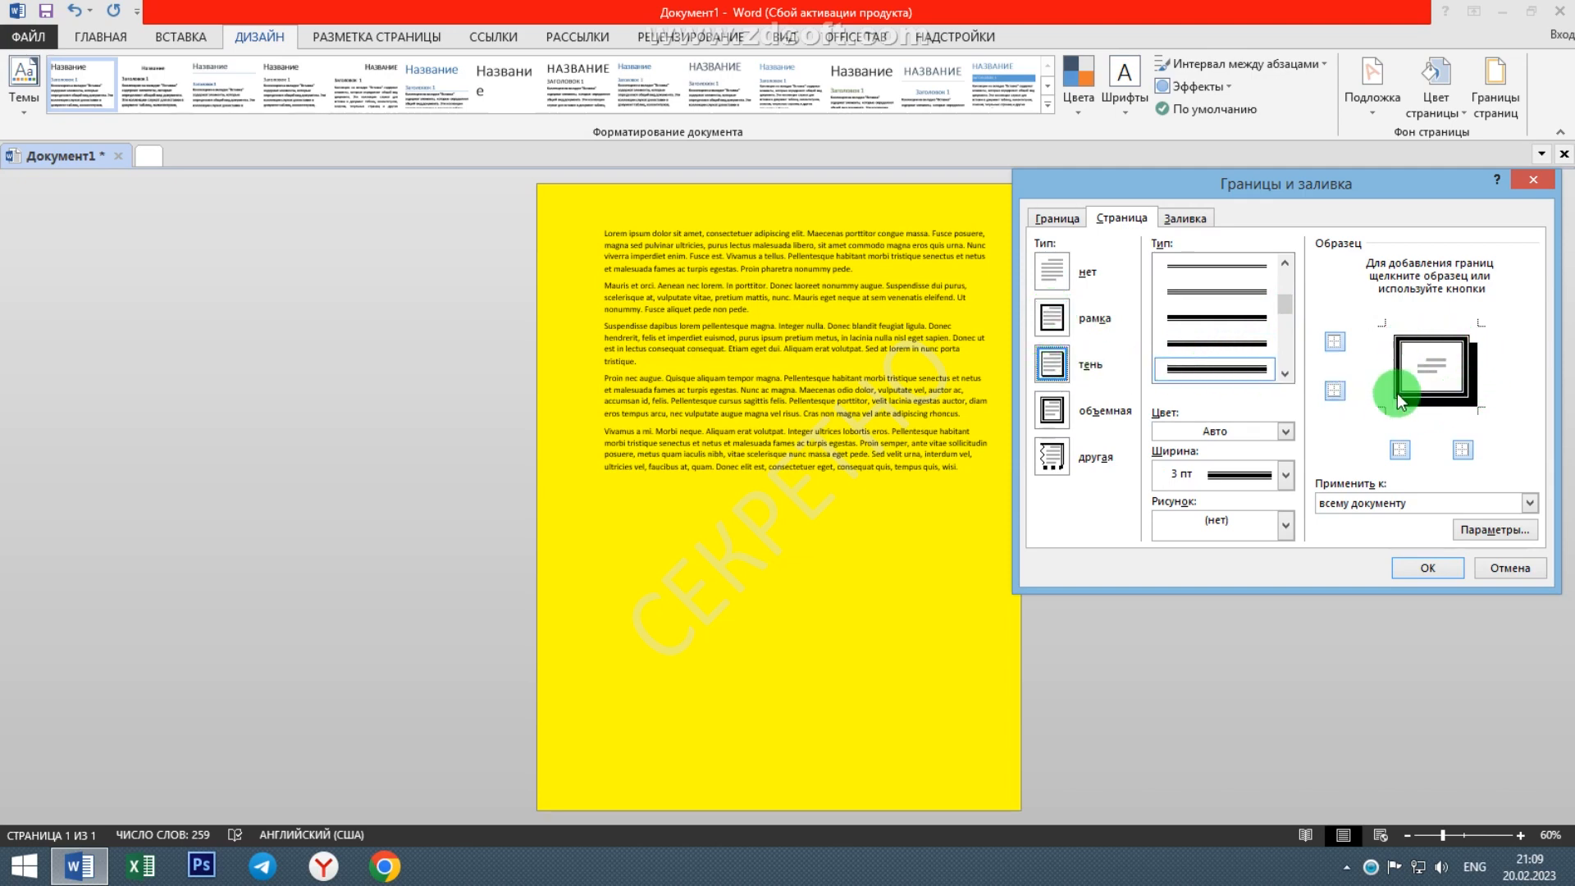
{"action": "left_click", "coordinate": [1053, 412]}
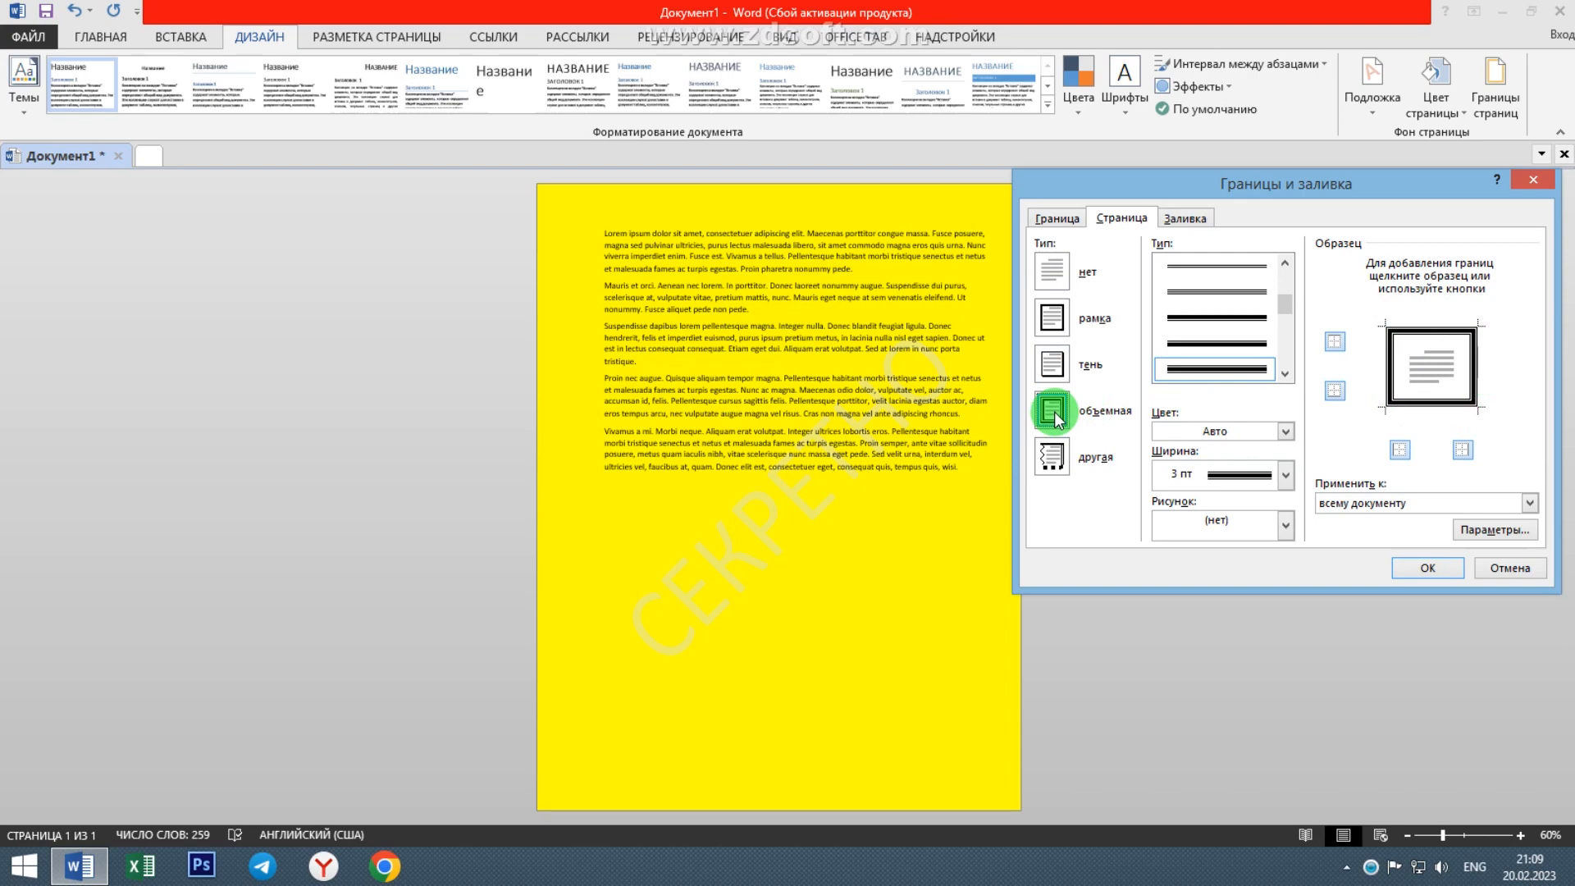
{"action": "left_click", "coordinate": [1051, 457]}
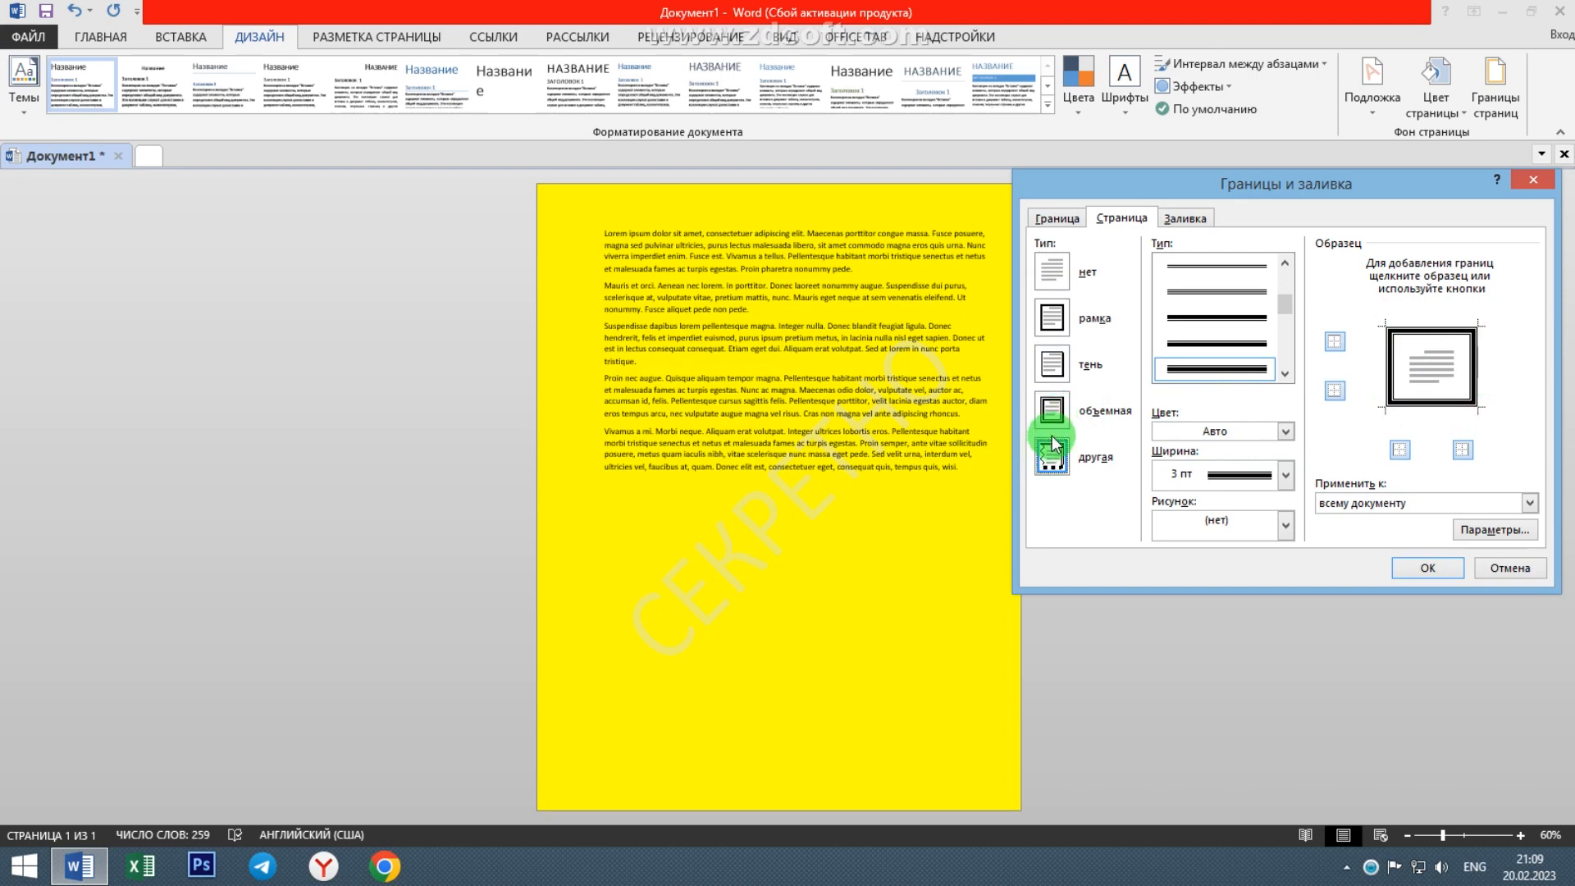
{"action": "left_click", "coordinate": [1286, 433]}
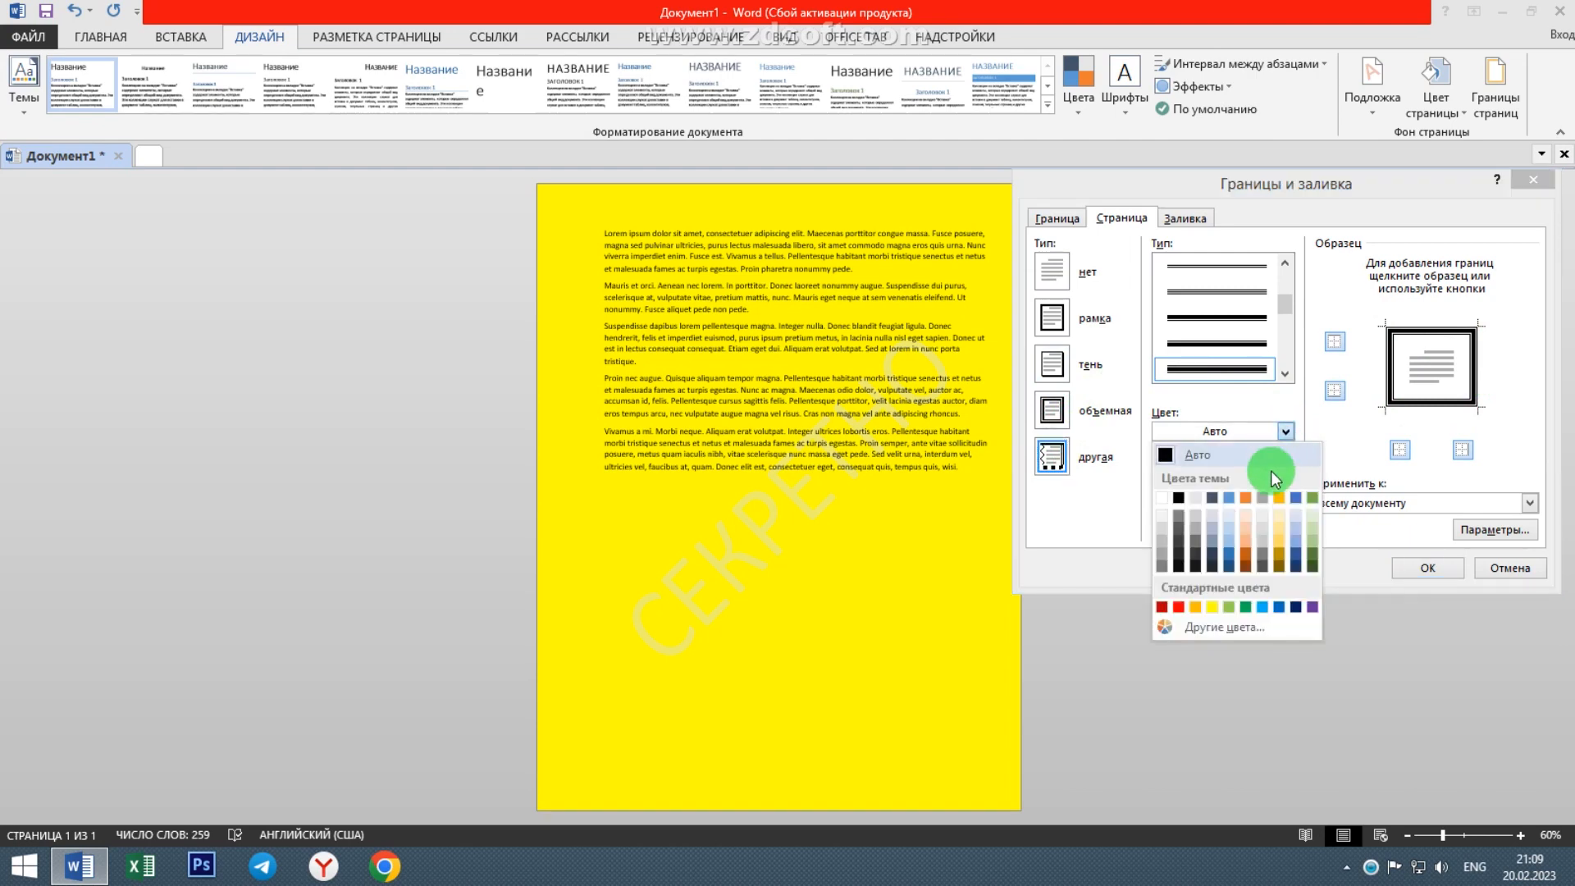
{"action": "left_click", "coordinate": [1178, 607]}
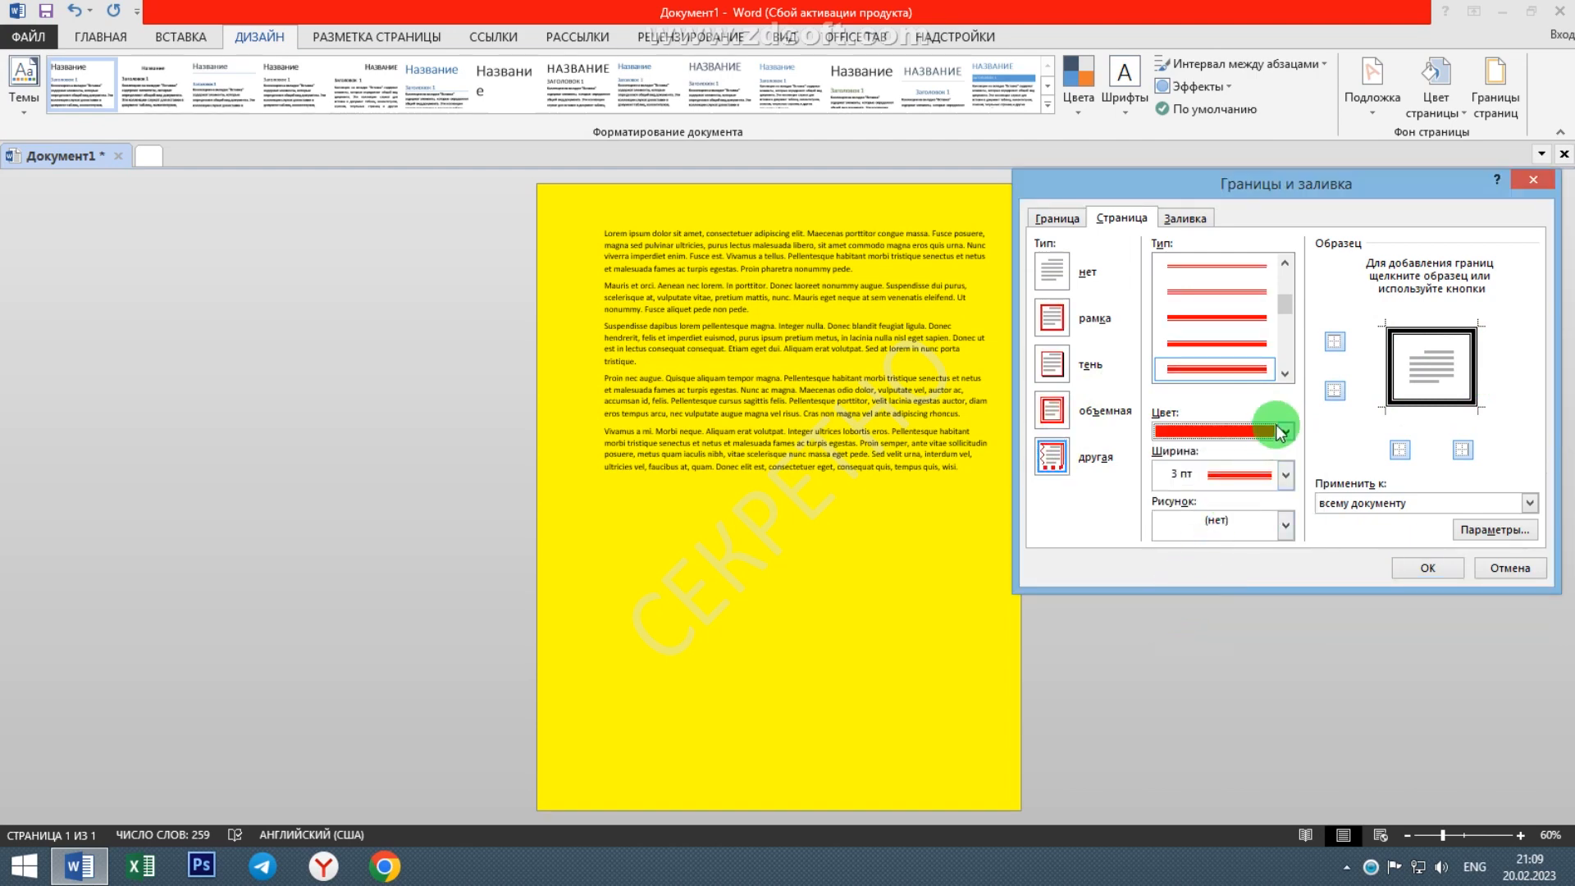
Step: Set the page border width to 6 pt, choose the dark blue frame art pattern with corner ornaments, and apply it to the whole document
{"action": "left_click", "coordinate": [1285, 476]}
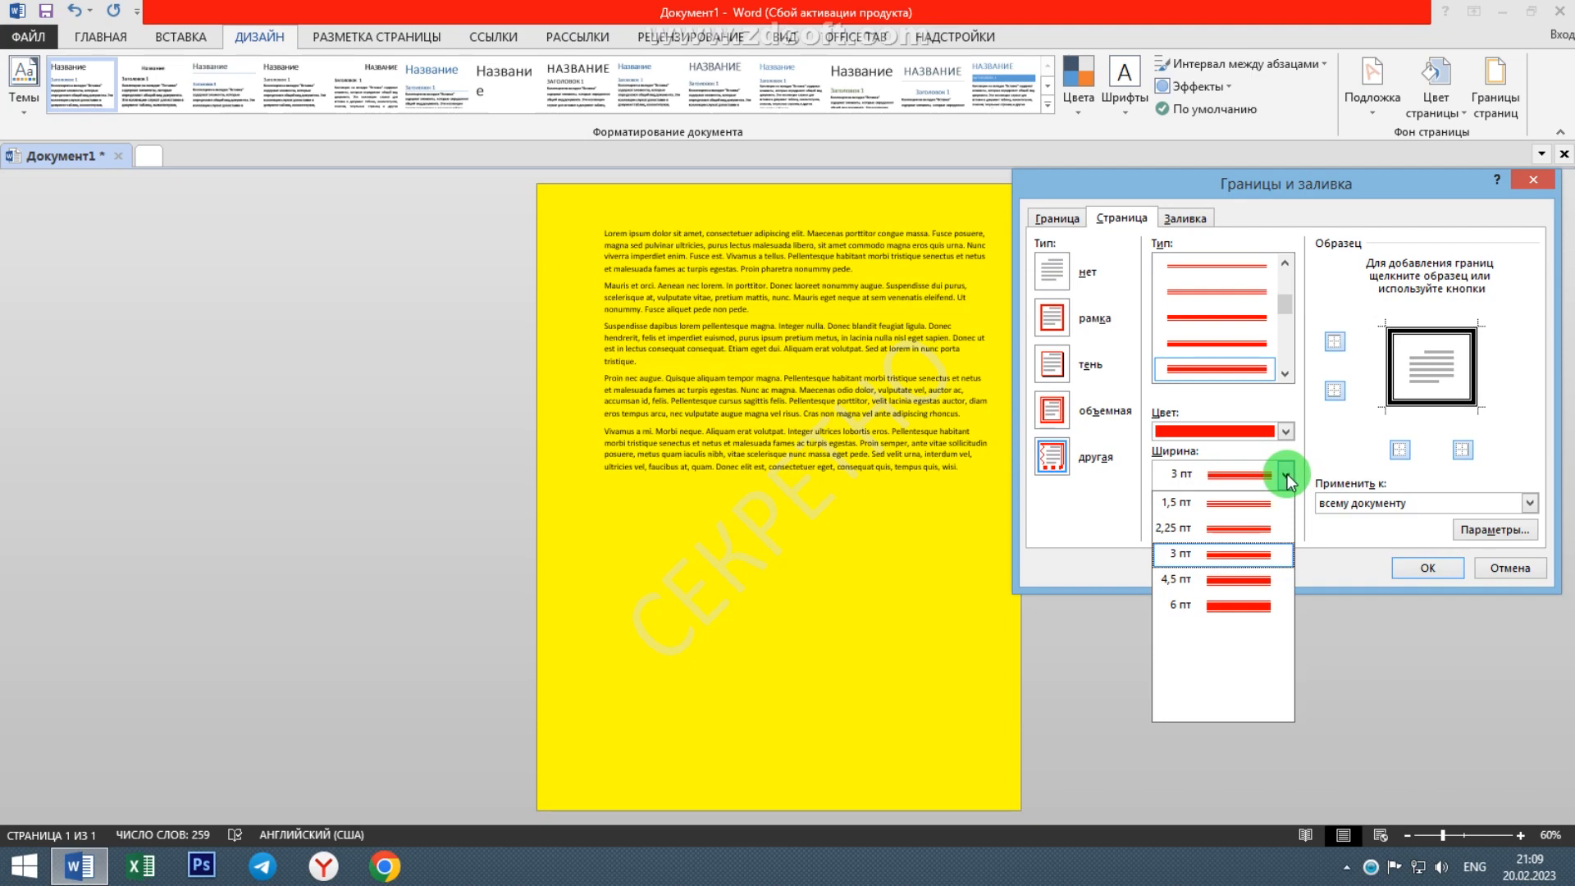
{"action": "left_click", "coordinate": [1247, 605]}
{"action": "left_click", "coordinate": [1292, 532]}
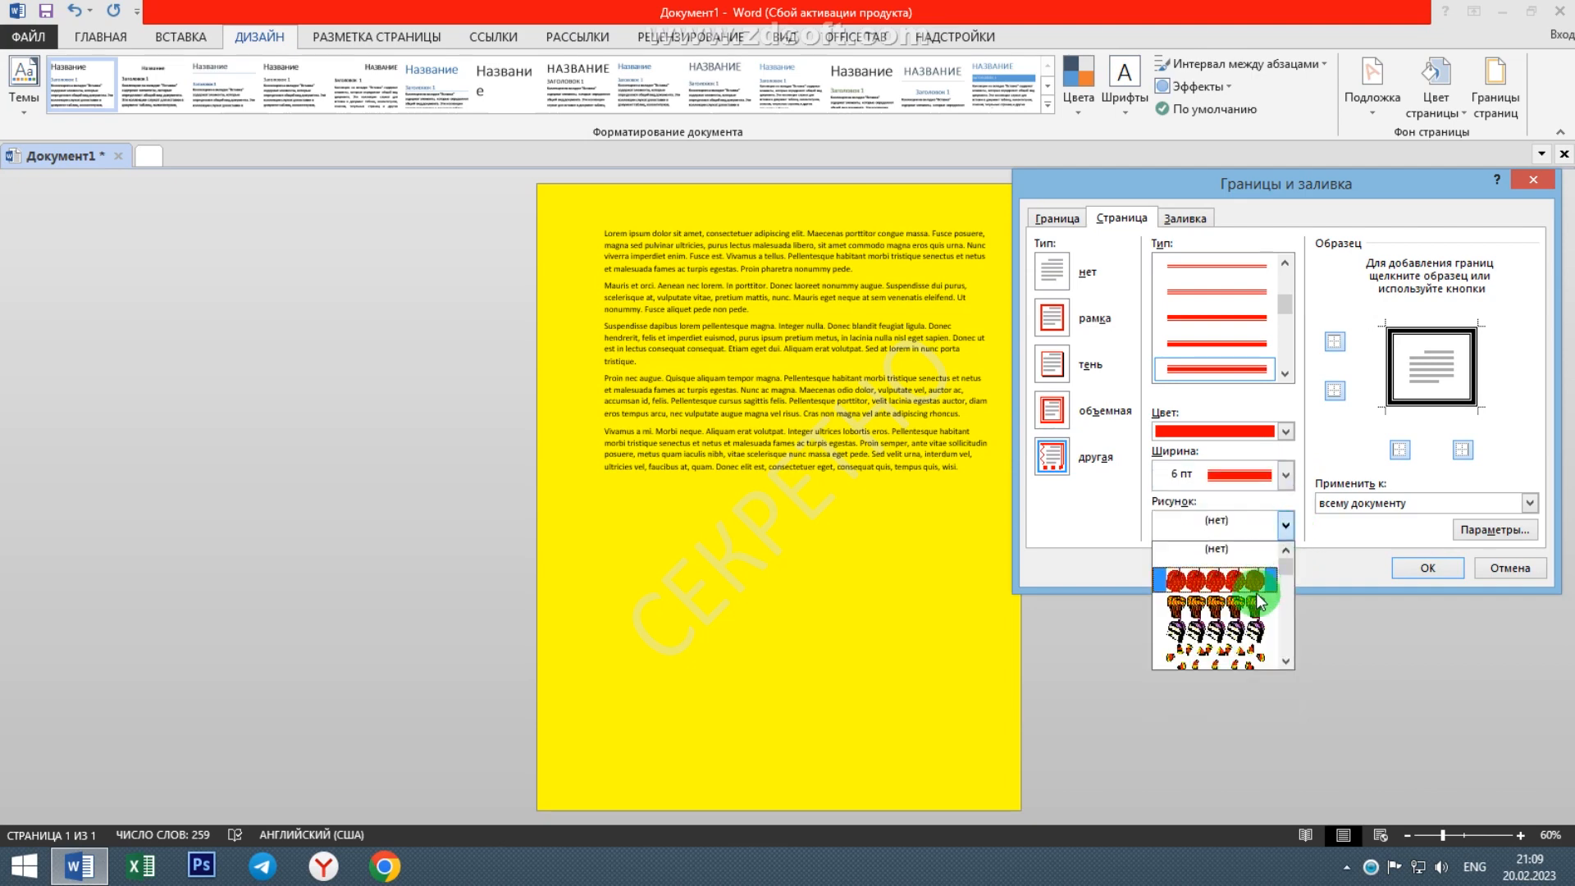
{"action": "scroll", "coordinate": [1255, 607], "scroll_direction": "down", "scroll_amount": 2}
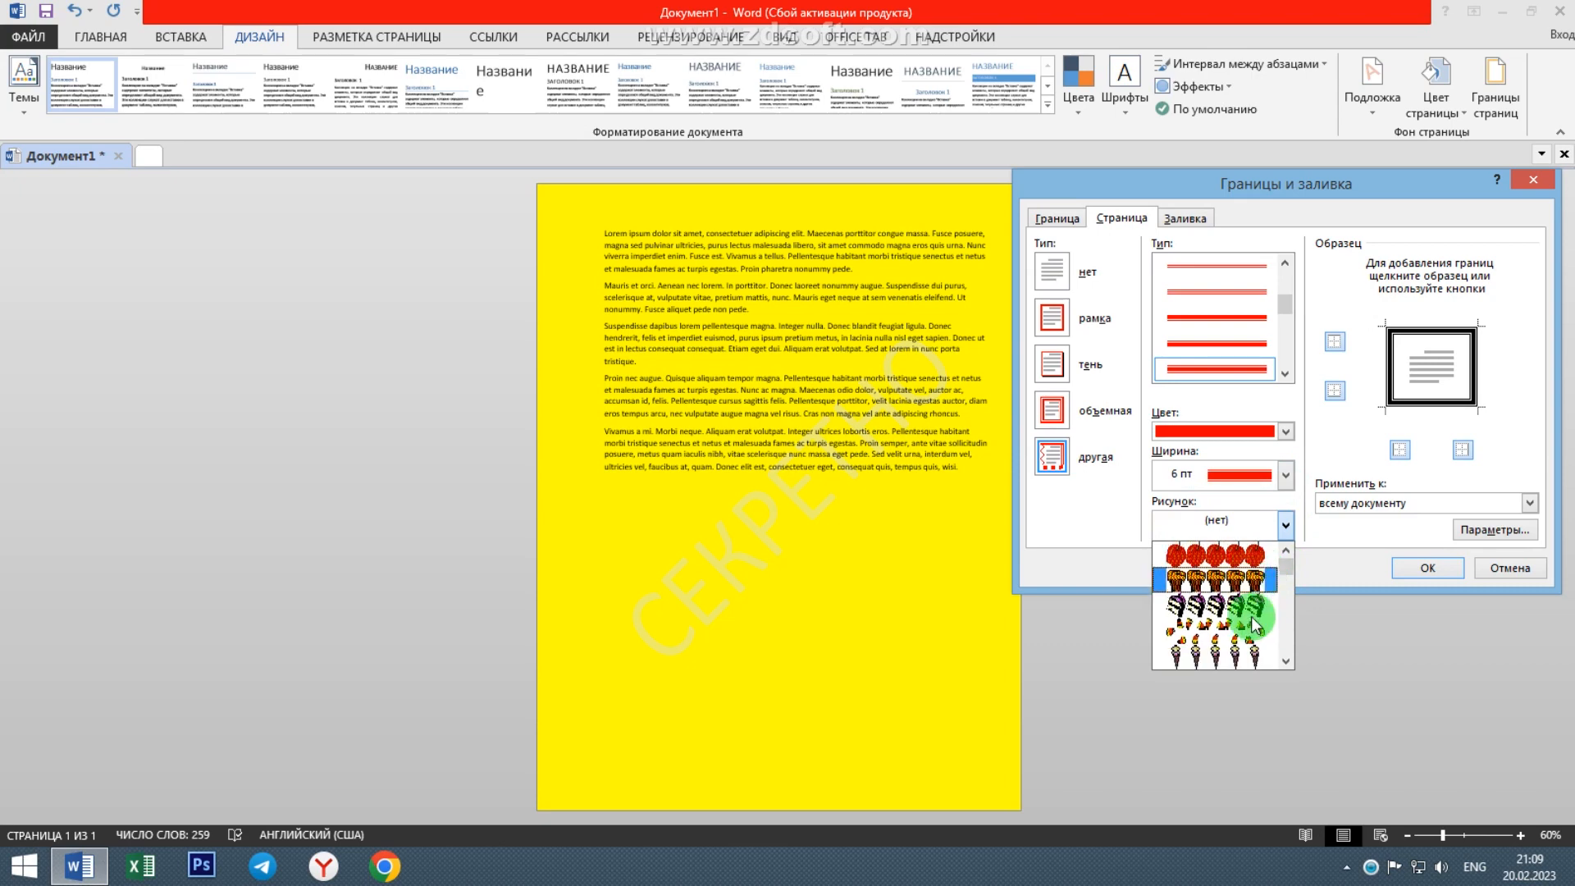
{"action": "scroll", "coordinate": [1253, 625], "scroll_direction": "down", "scroll_amount": 3}
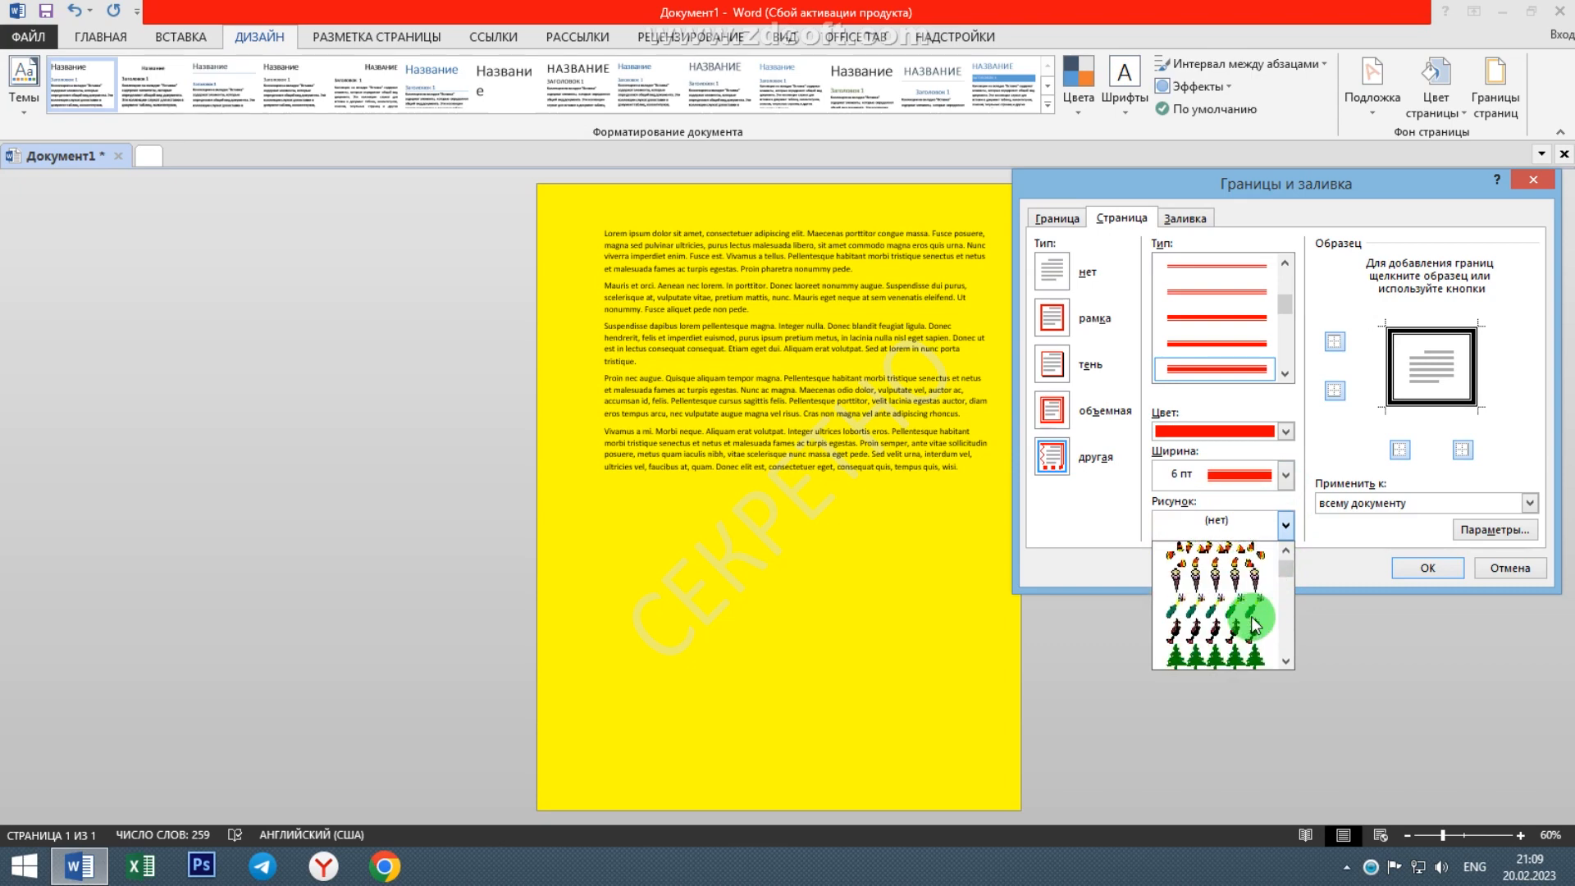
{"action": "scroll", "coordinate": [1253, 624], "scroll_direction": "down", "scroll_amount": 3}
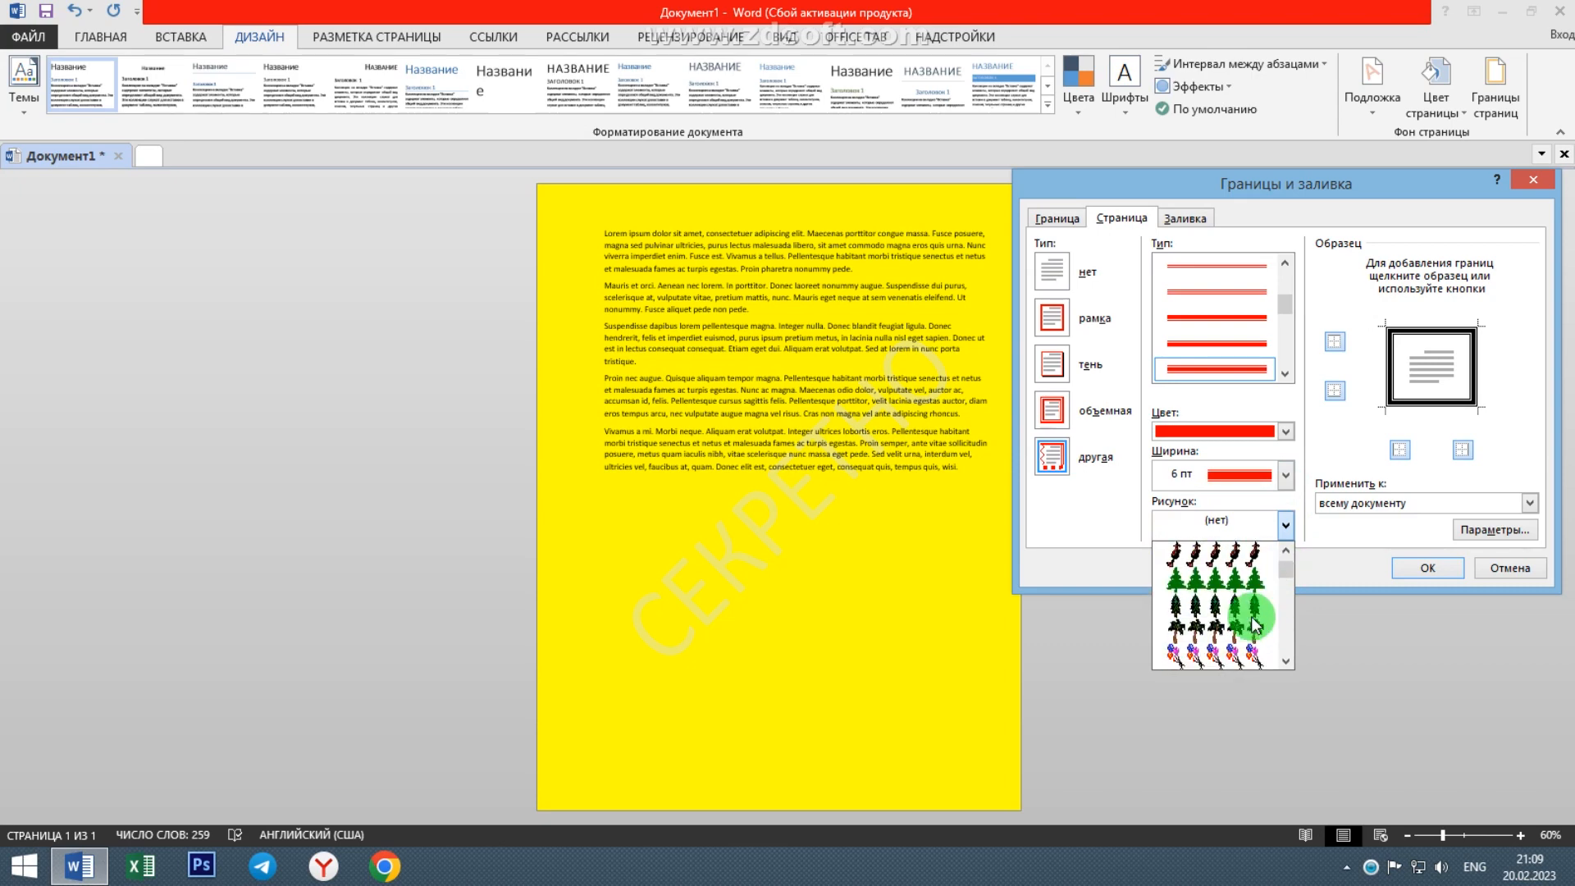
{"action": "scroll", "coordinate": [1253, 624], "scroll_direction": "down", "scroll_amount": 5}
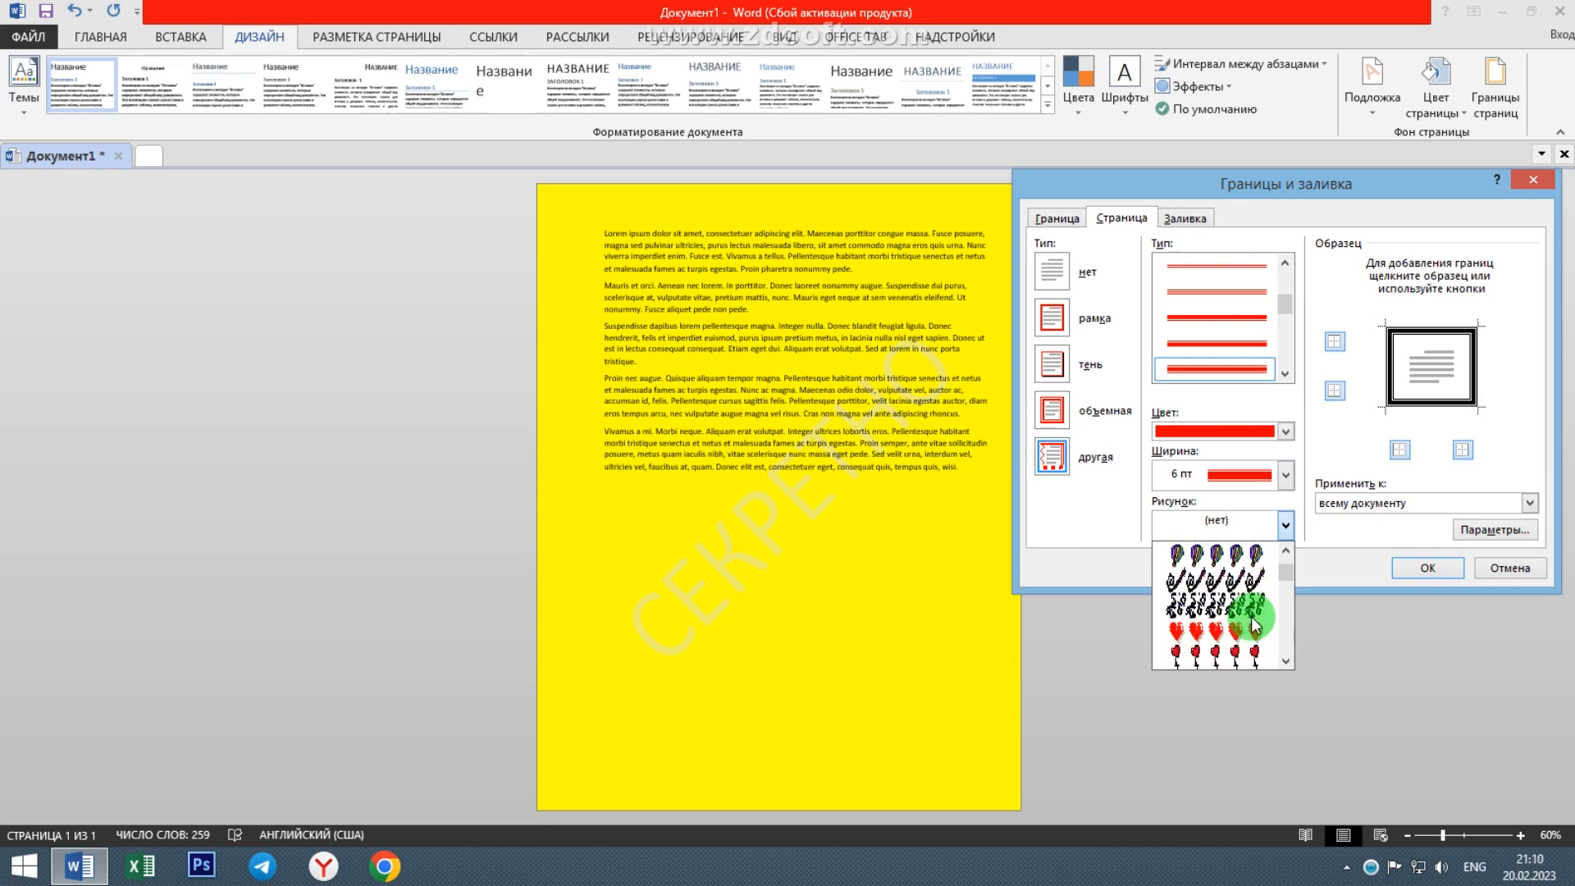
{"action": "scroll", "coordinate": [1253, 625], "scroll_direction": "down", "scroll_amount": 5}
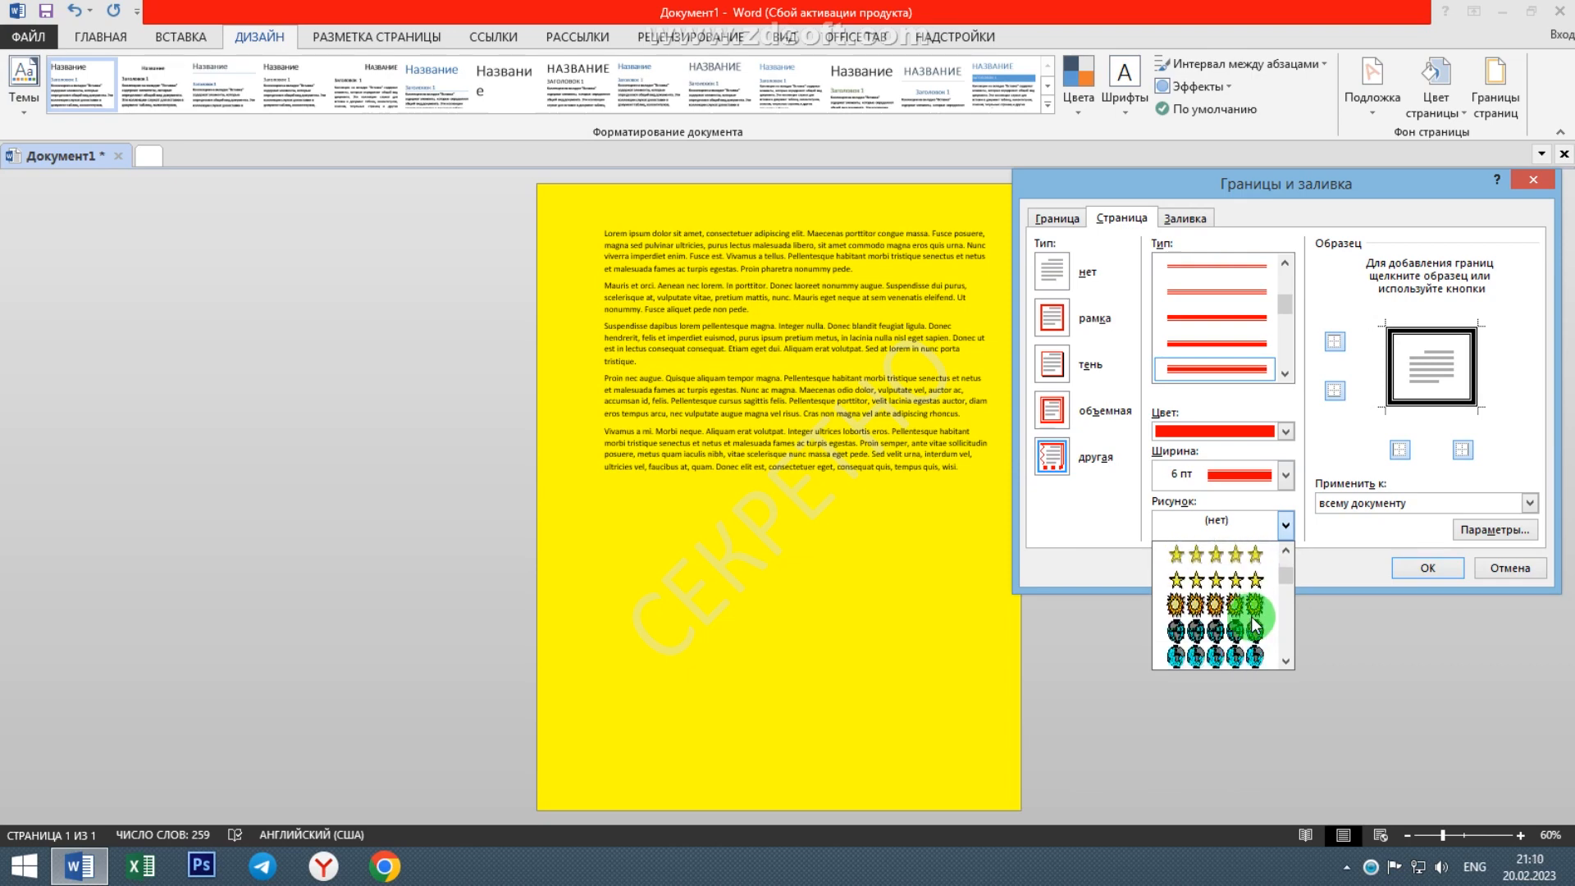
{"action": "scroll", "coordinate": [1254, 625], "scroll_direction": "down", "scroll_amount": 4}
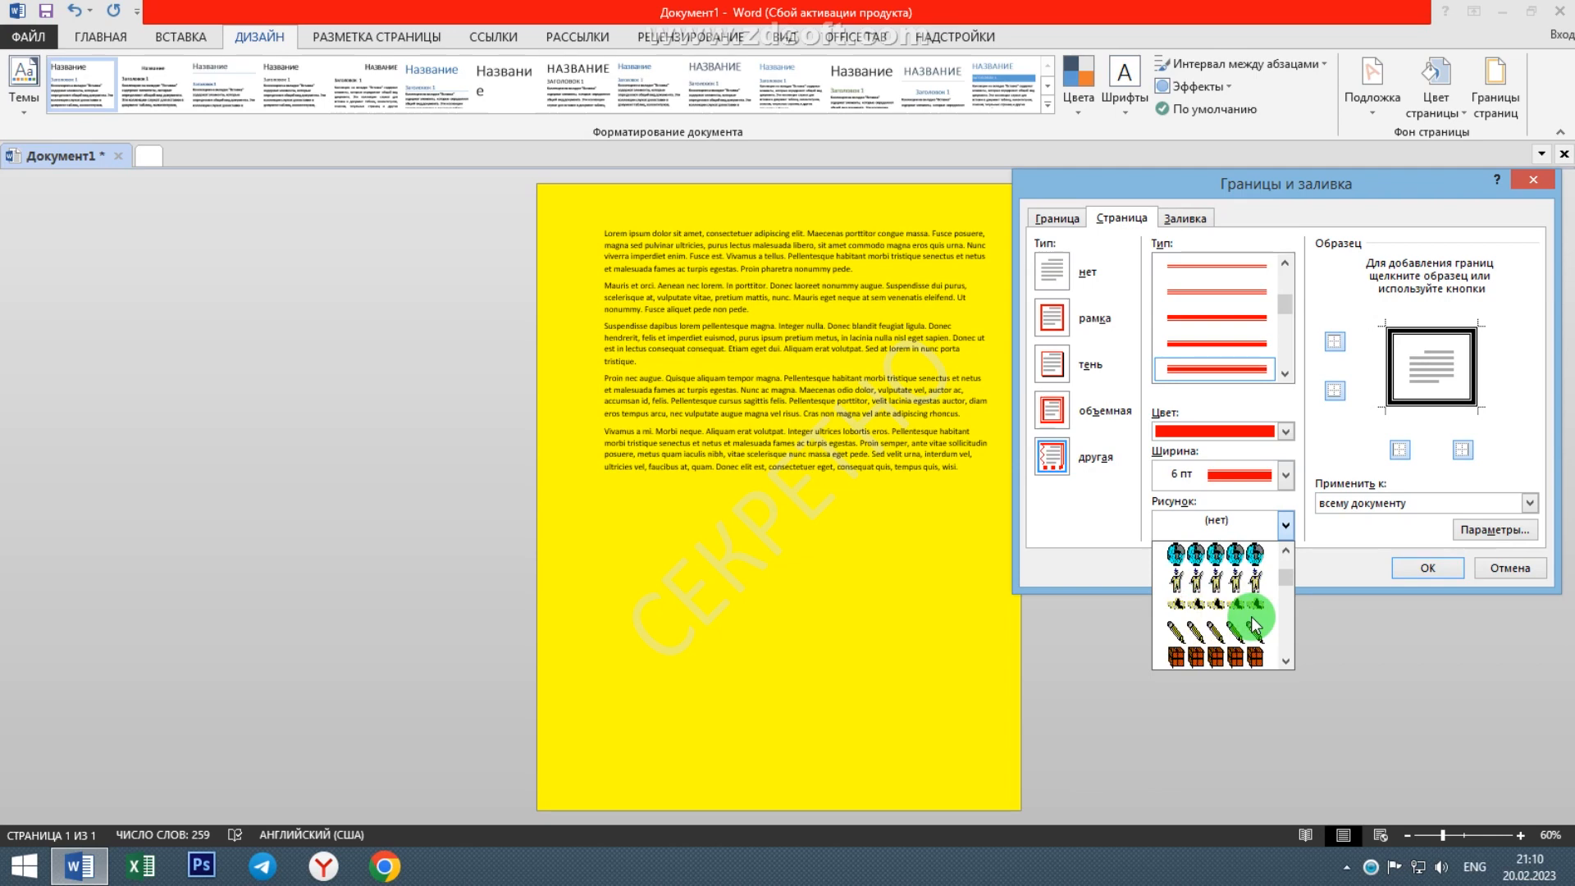
{"action": "scroll", "coordinate": [1253, 625], "scroll_direction": "down", "scroll_amount": 1}
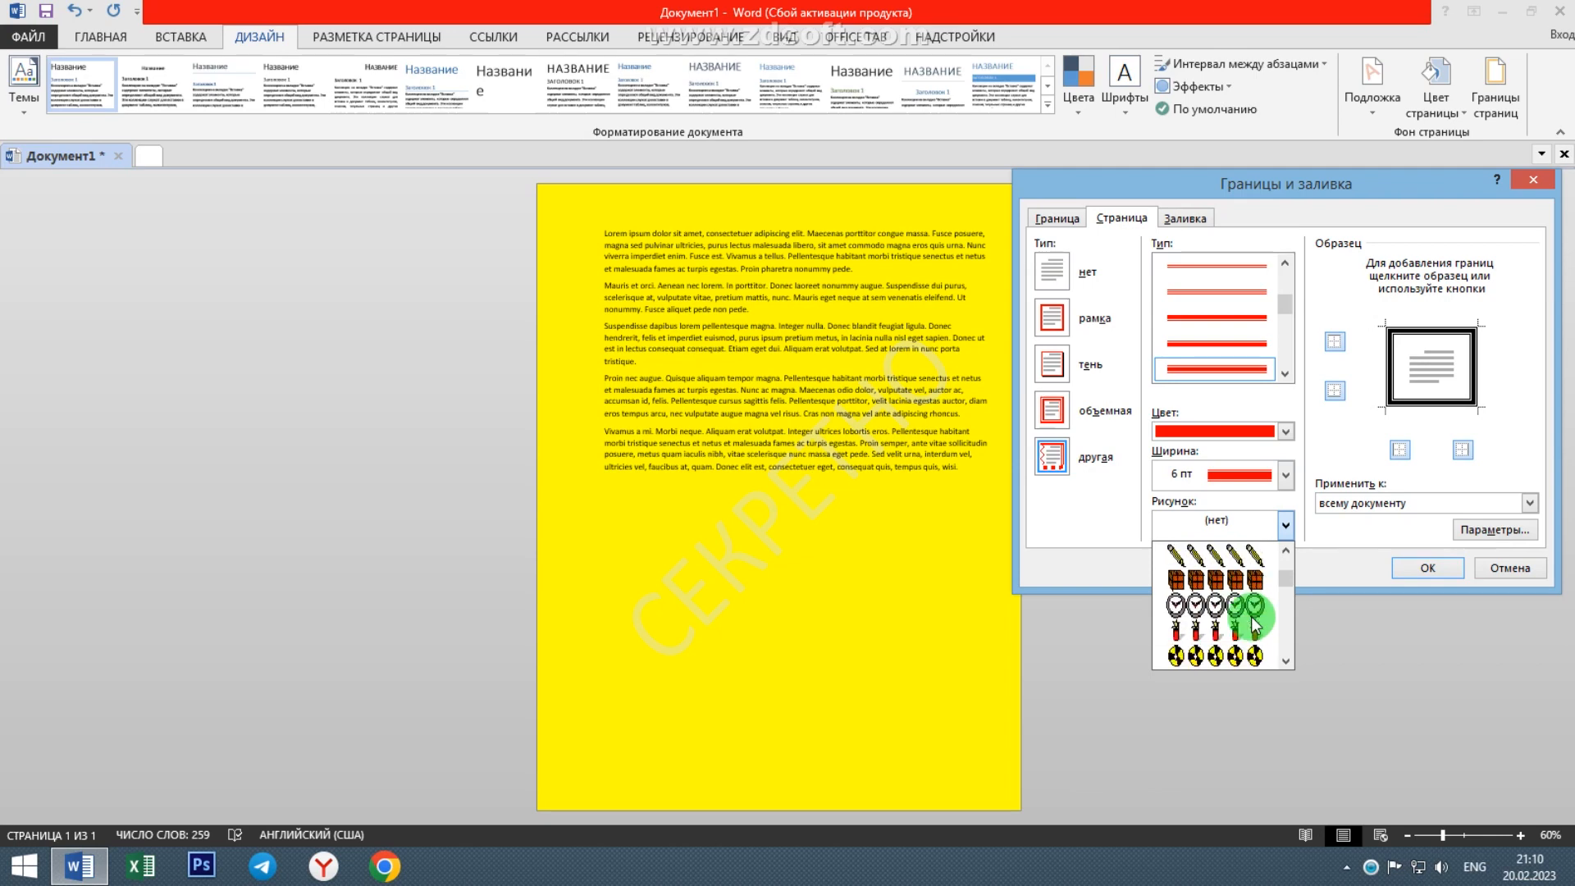
{"action": "scroll", "coordinate": [1253, 625], "scroll_direction": "down", "scroll_amount": 3}
{"action": "scroll", "coordinate": [1253, 625], "scroll_direction": "down", "scroll_amount": 3}
{"action": "scroll", "coordinate": [1253, 625], "scroll_direction": "down", "scroll_amount": 8}
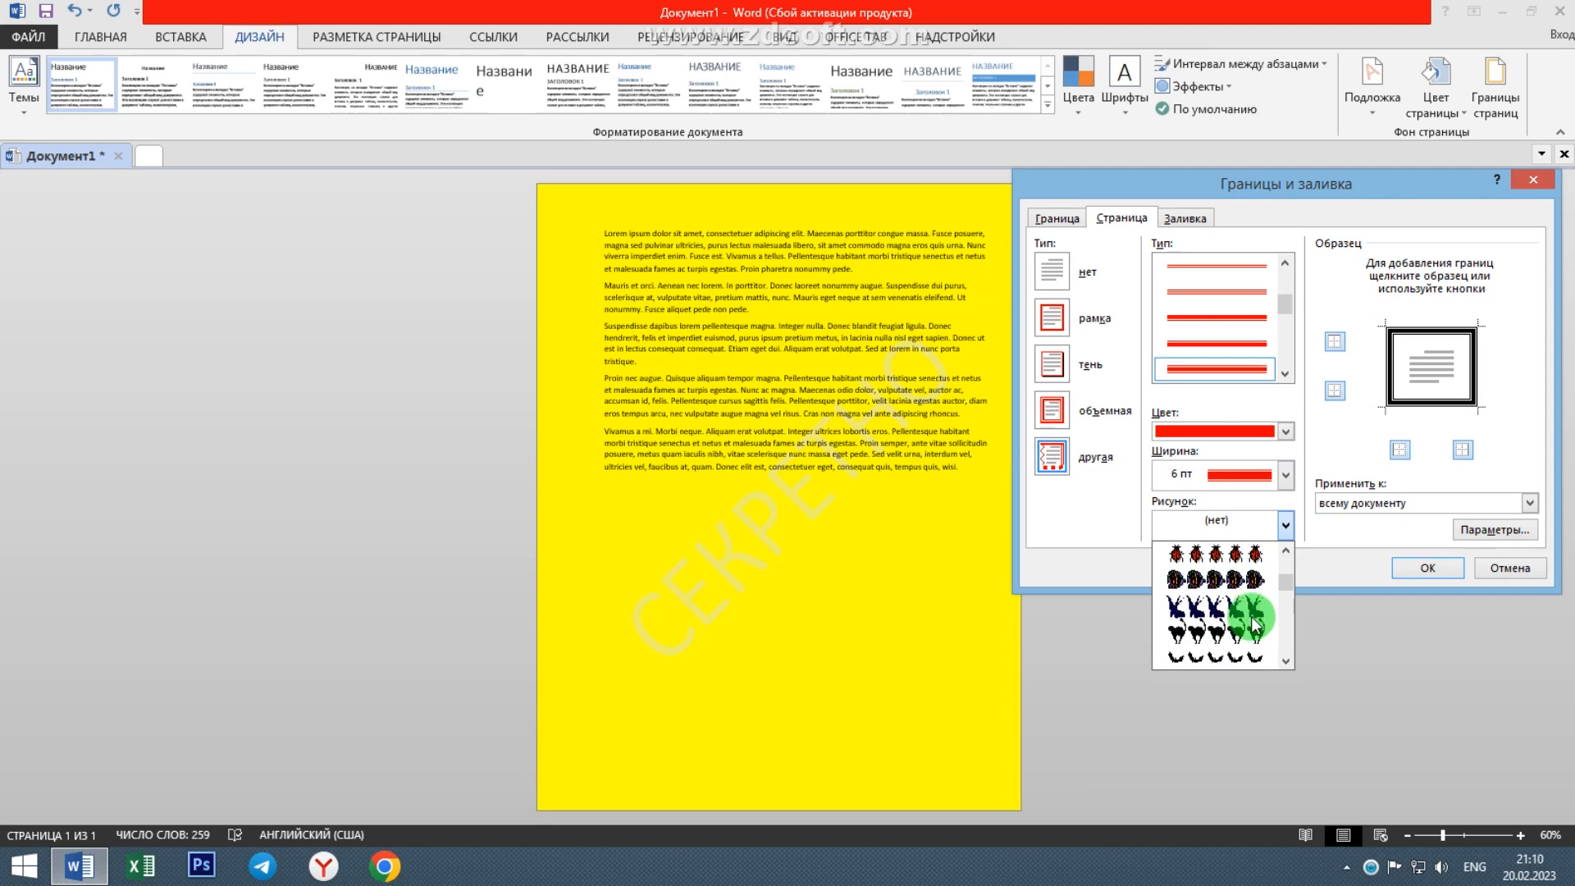
{"action": "scroll", "coordinate": [1254, 626], "scroll_direction": "down", "scroll_amount": 8}
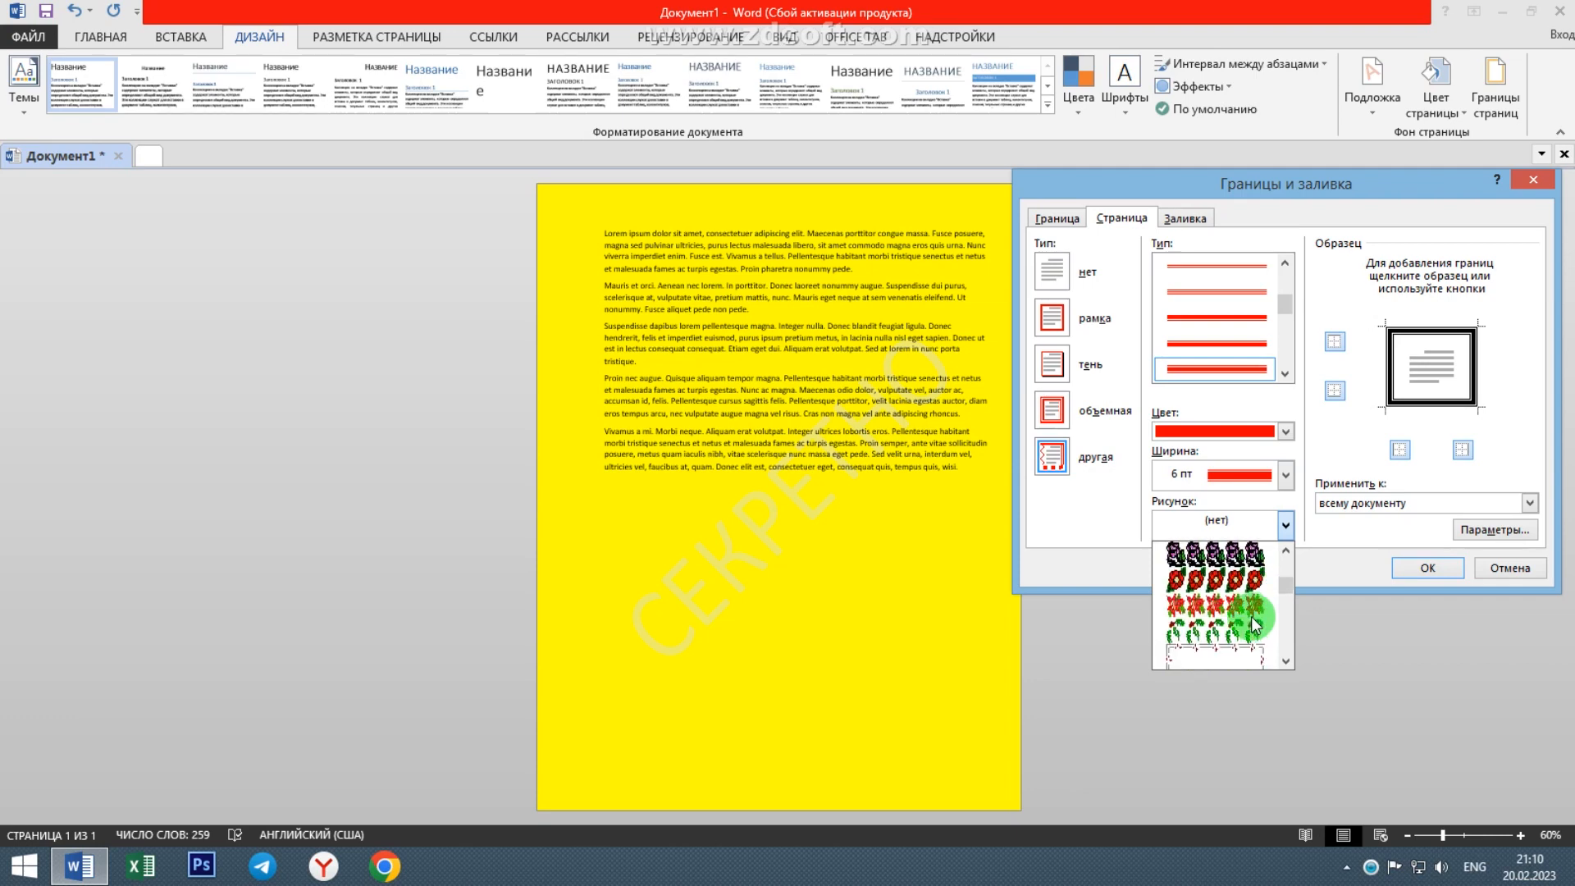
{"action": "scroll", "coordinate": [1253, 625], "scroll_direction": "down", "scroll_amount": 8}
{"action": "scroll", "coordinate": [1253, 625], "scroll_direction": "down", "scroll_amount": 8}
{"action": "scroll", "coordinate": [1255, 624], "scroll_direction": "down", "scroll_amount": 1}
{"action": "left_click", "coordinate": [1217, 630]}
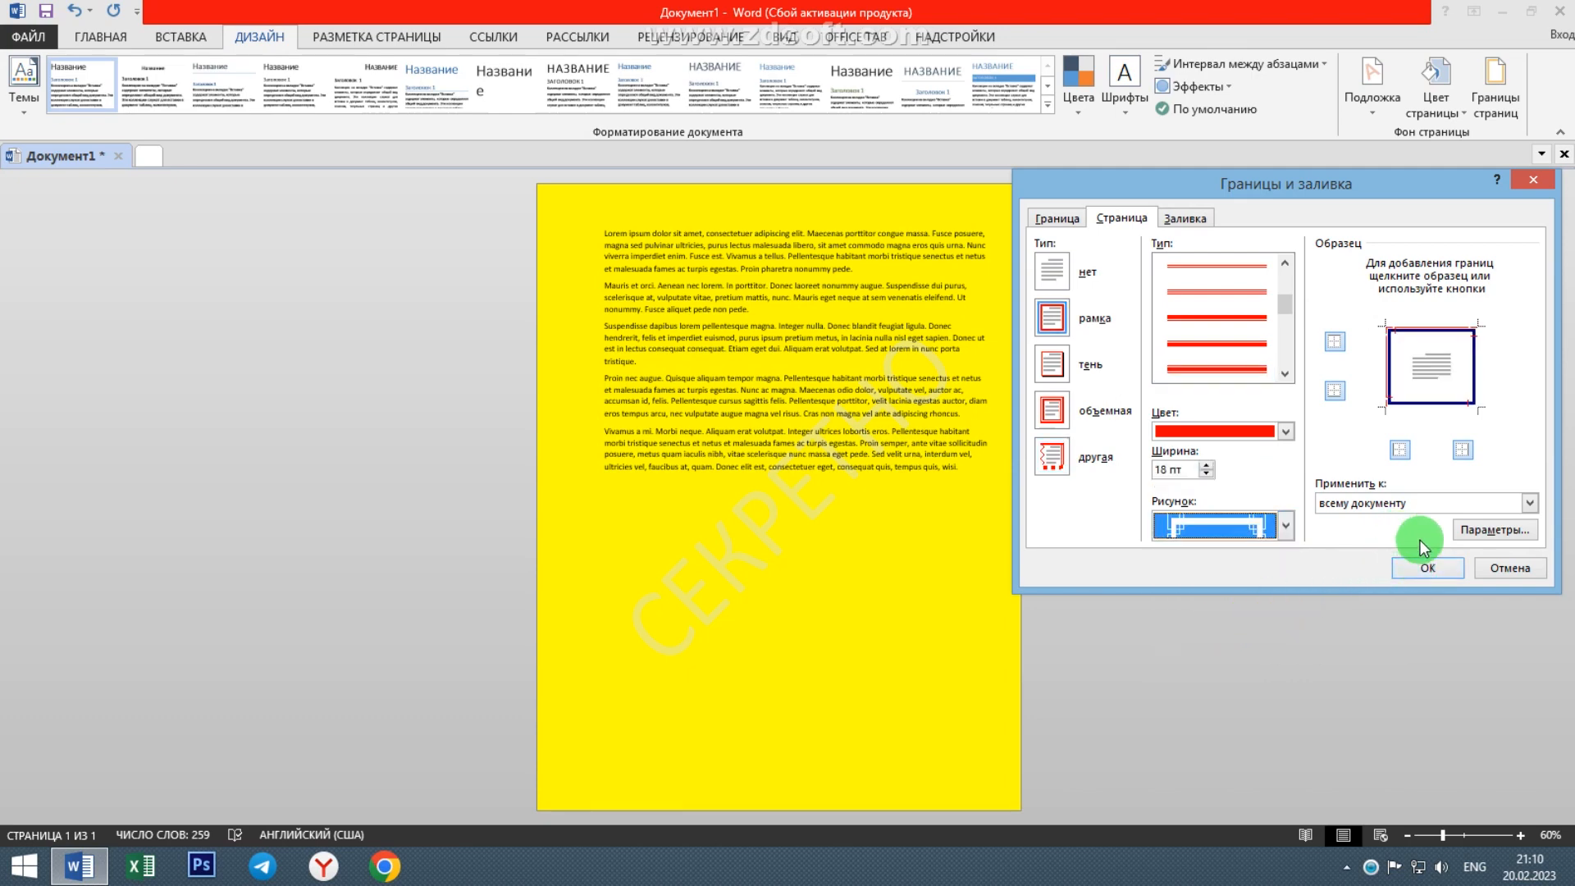
{"action": "left_click", "coordinate": [1428, 569]}
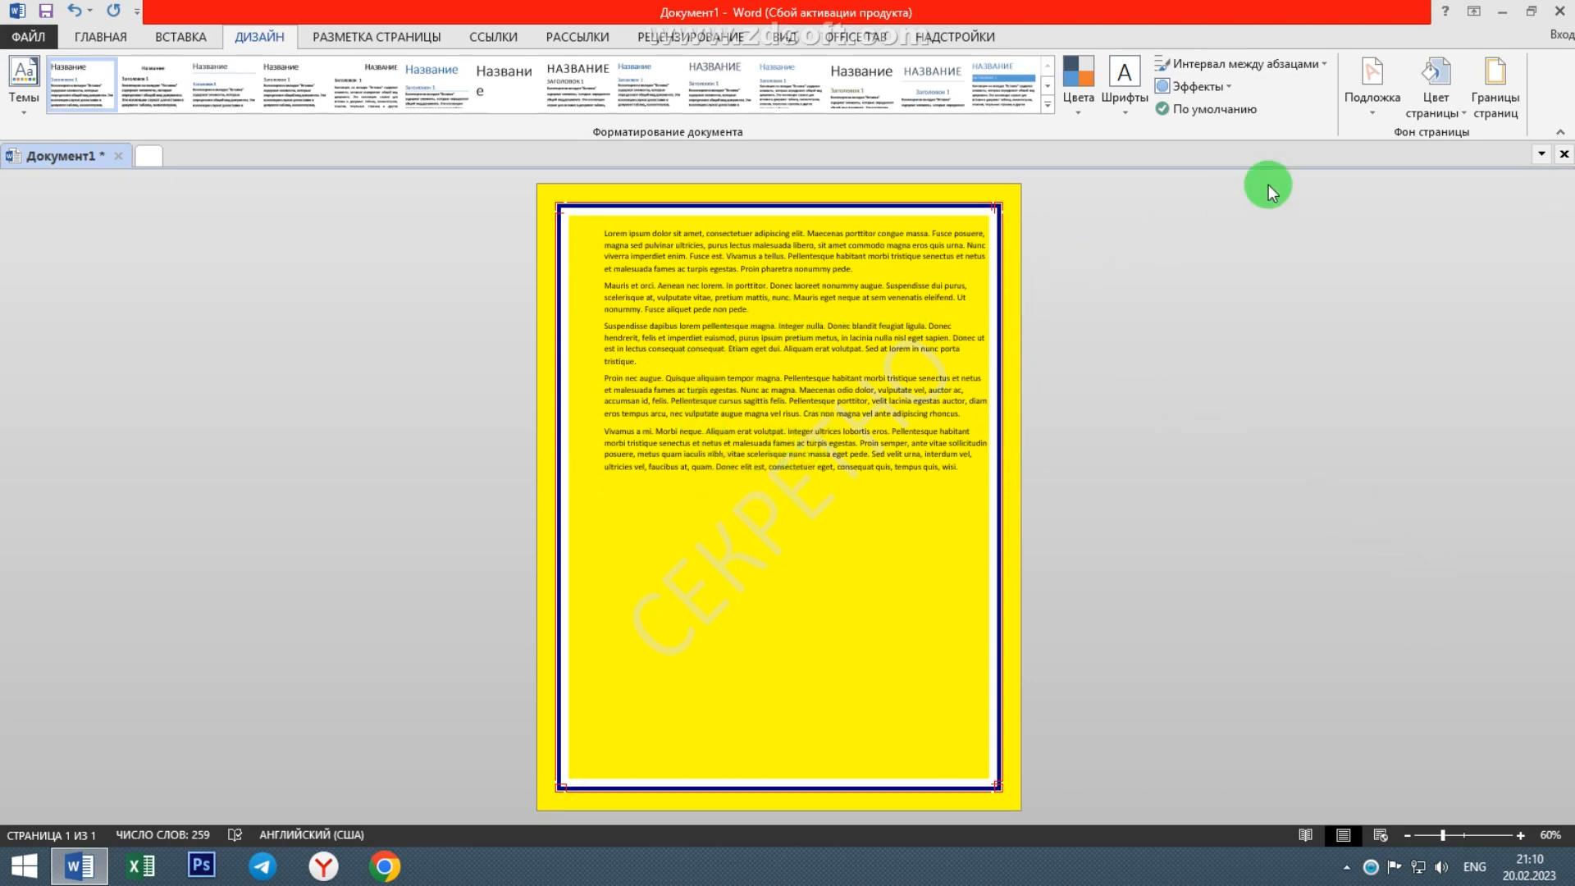
Step: Replace the art page border with a red 3 pt multi-line border of the рамка type for the whole document
{"action": "left_click", "coordinate": [1498, 122]}
{"action": "left_click", "coordinate": [1285, 435]}
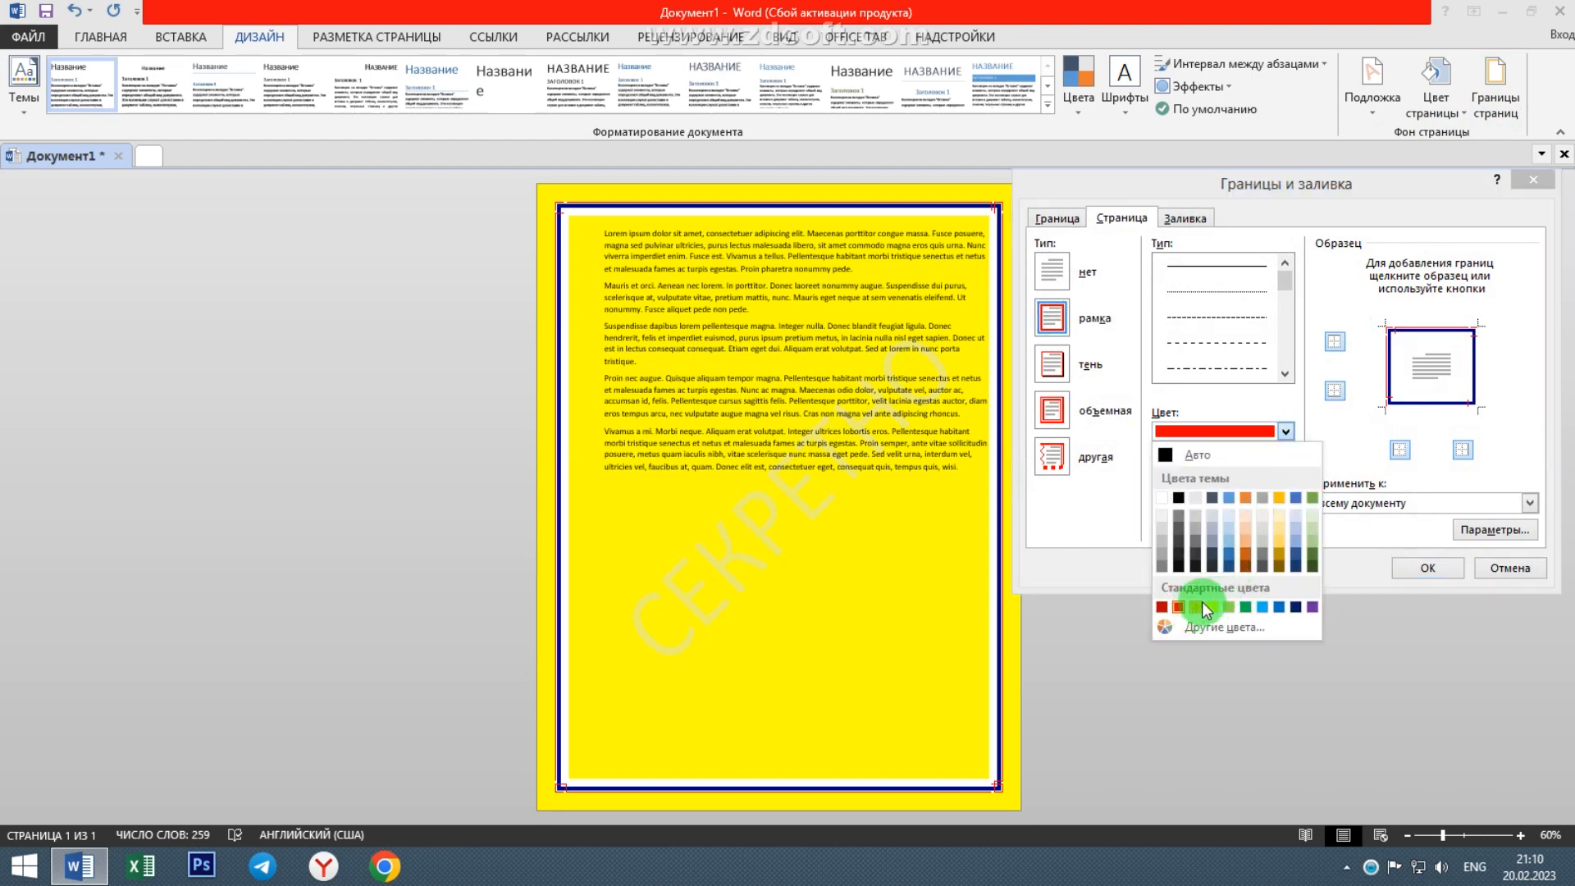
{"action": "left_click", "coordinate": [1051, 325]}
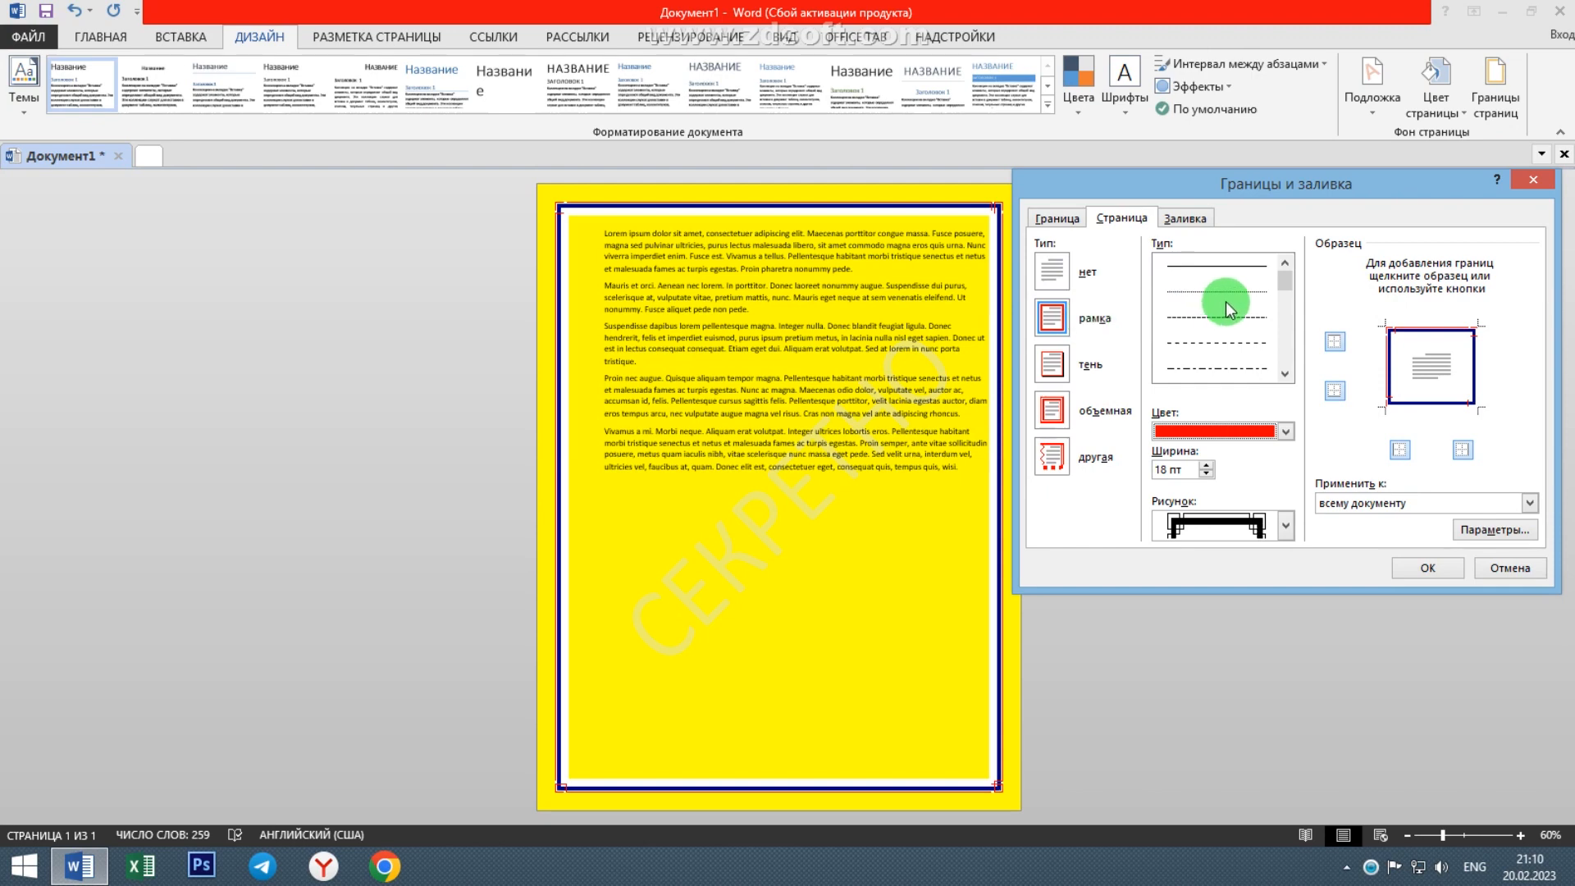
{"action": "left_click_drag", "start_coordinate": [1283, 281], "coordinate": [1284, 318]}
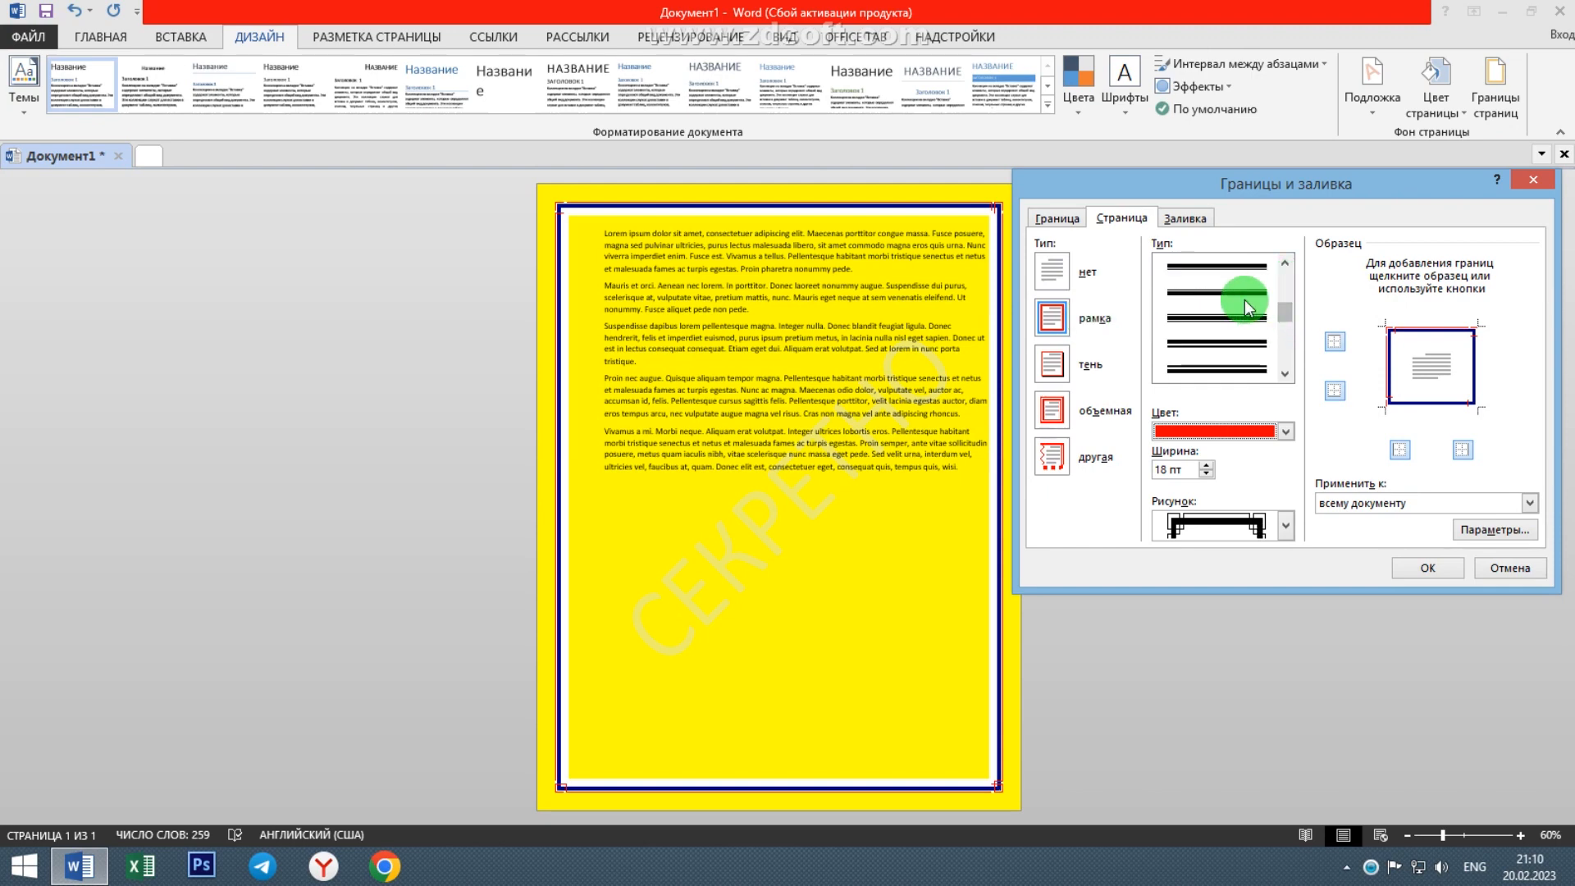
{"action": "scroll", "coordinate": [1233, 343], "scroll_direction": "up", "scroll_amount": 3}
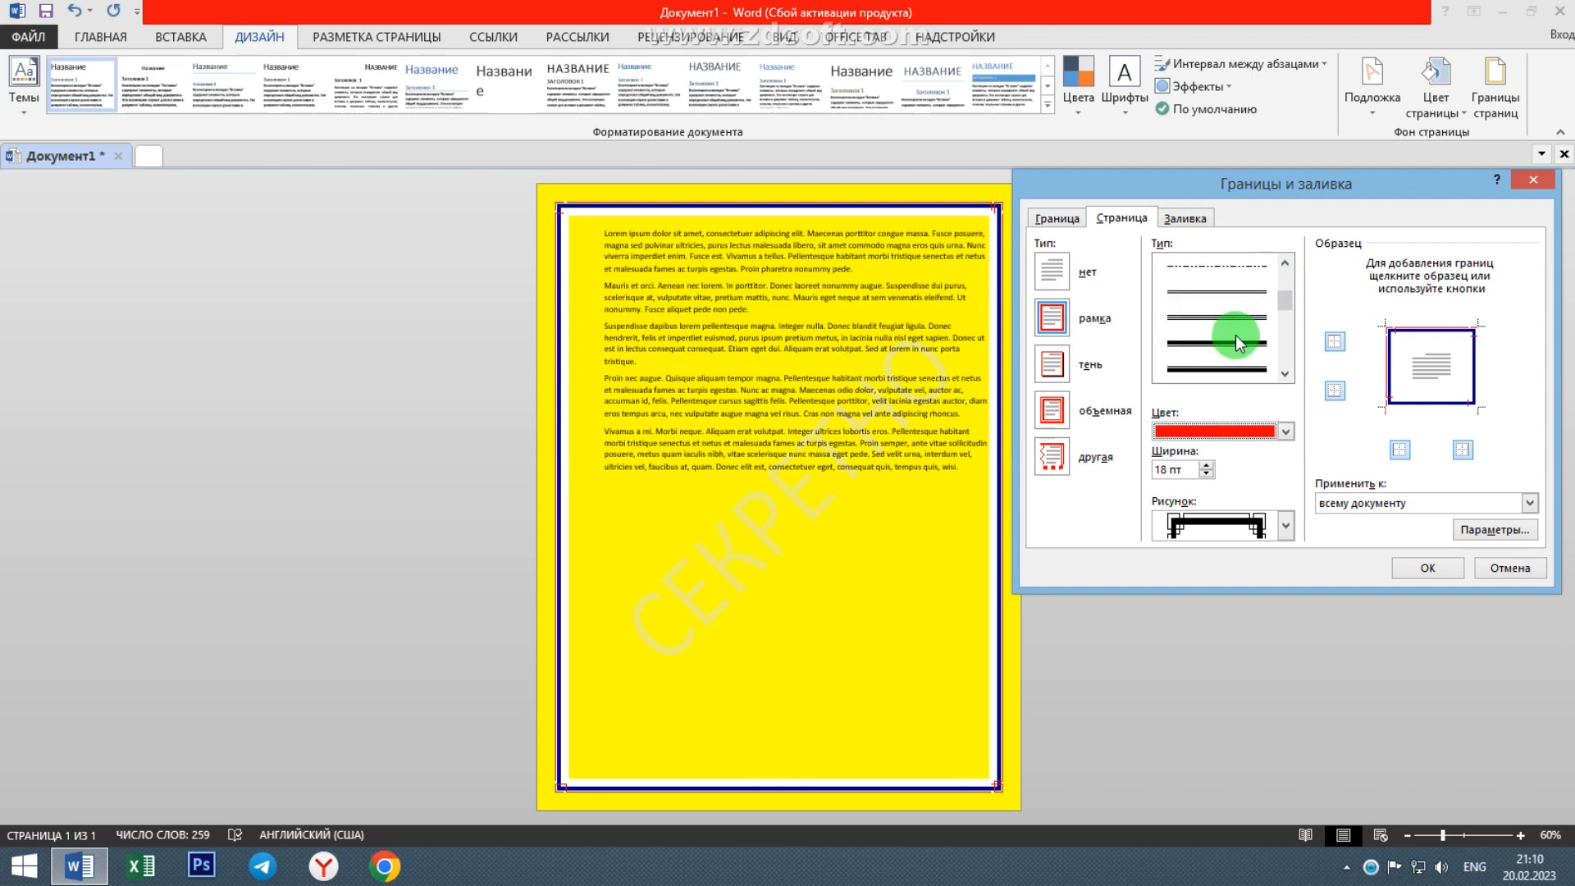
{"action": "left_click", "coordinate": [1236, 342]}
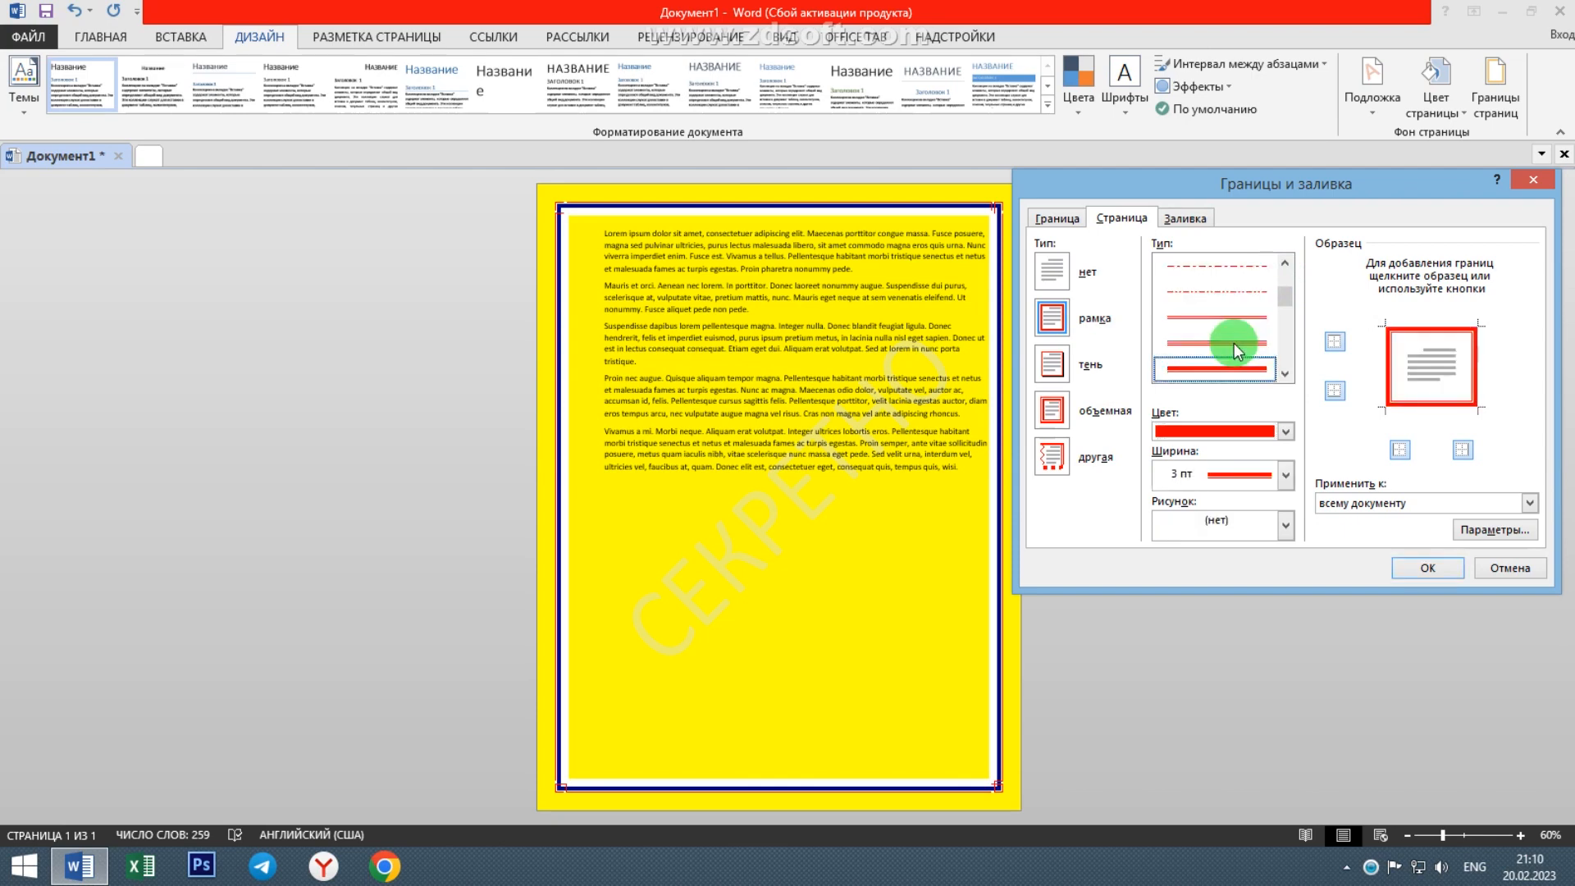
{"action": "left_click", "coordinate": [1426, 568]}
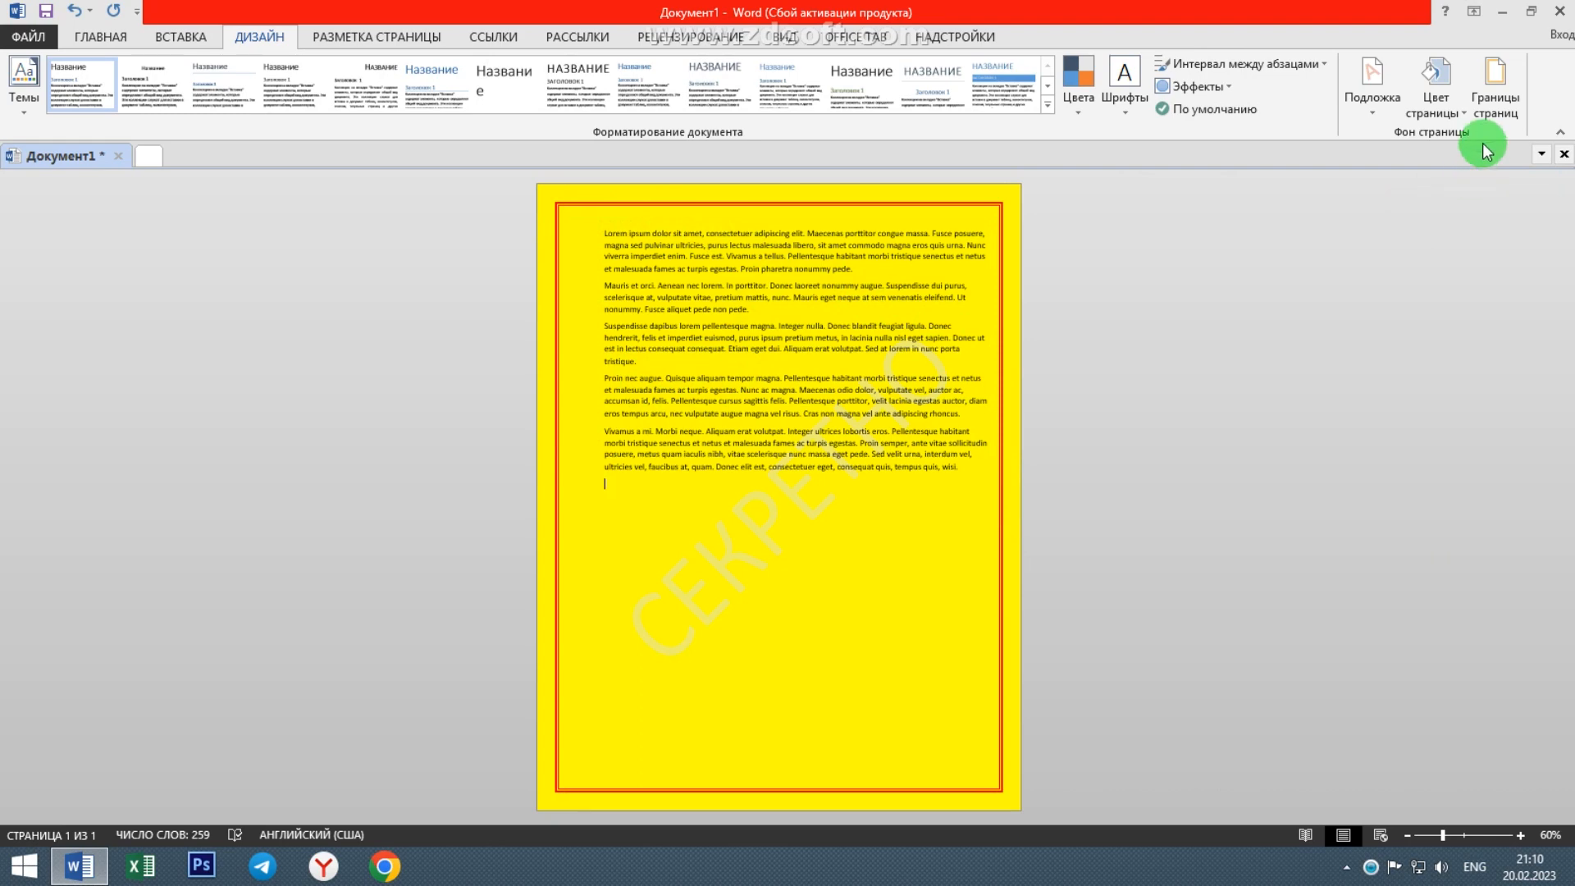
Step: Set up a paragraph border of the рамка type with a 3 pt thick multi-line style for the empty last paragraph
{"action": "left_click", "coordinate": [1495, 105]}
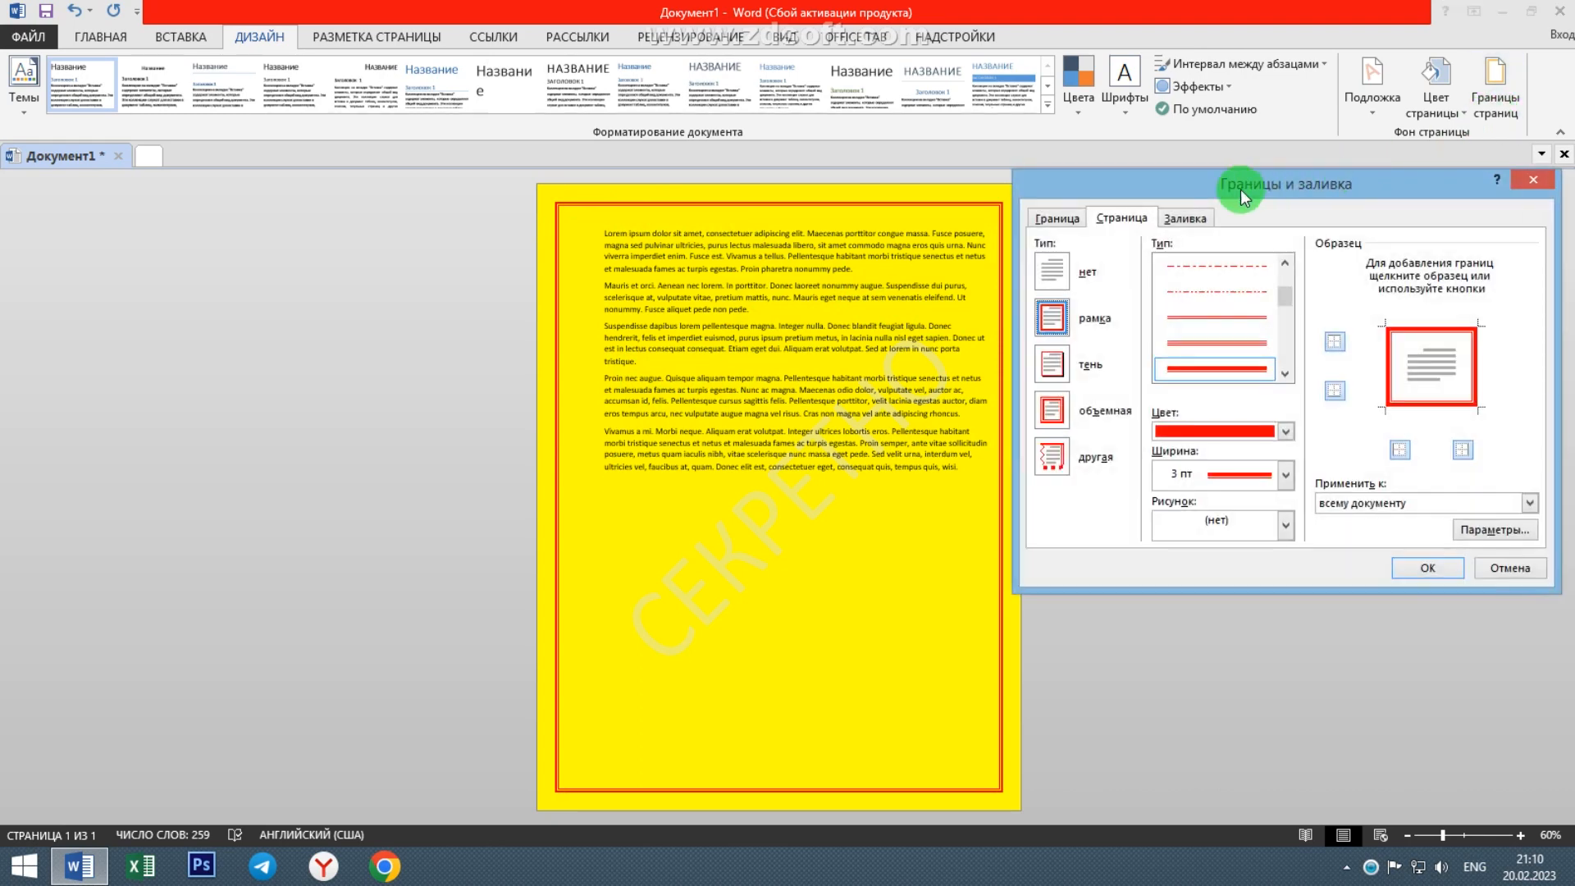
{"action": "left_click", "coordinate": [1056, 223]}
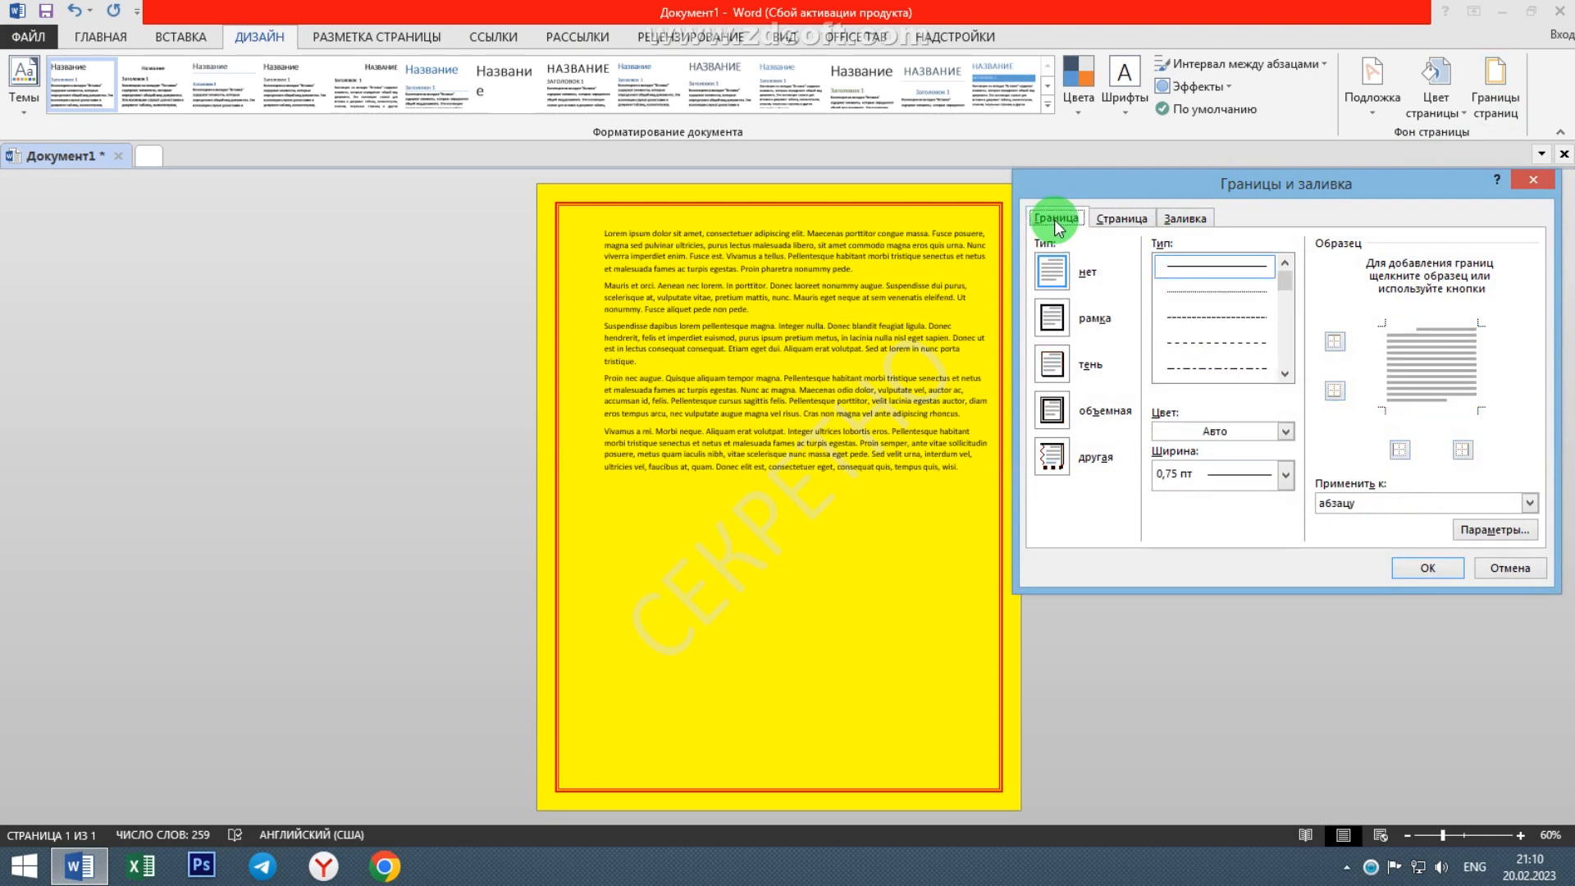
{"action": "left_click", "coordinate": [1053, 320]}
{"action": "left_click_drag", "start_coordinate": [1286, 283], "coordinate": [1283, 315]}
{"action": "left_click", "coordinate": [1231, 343]}
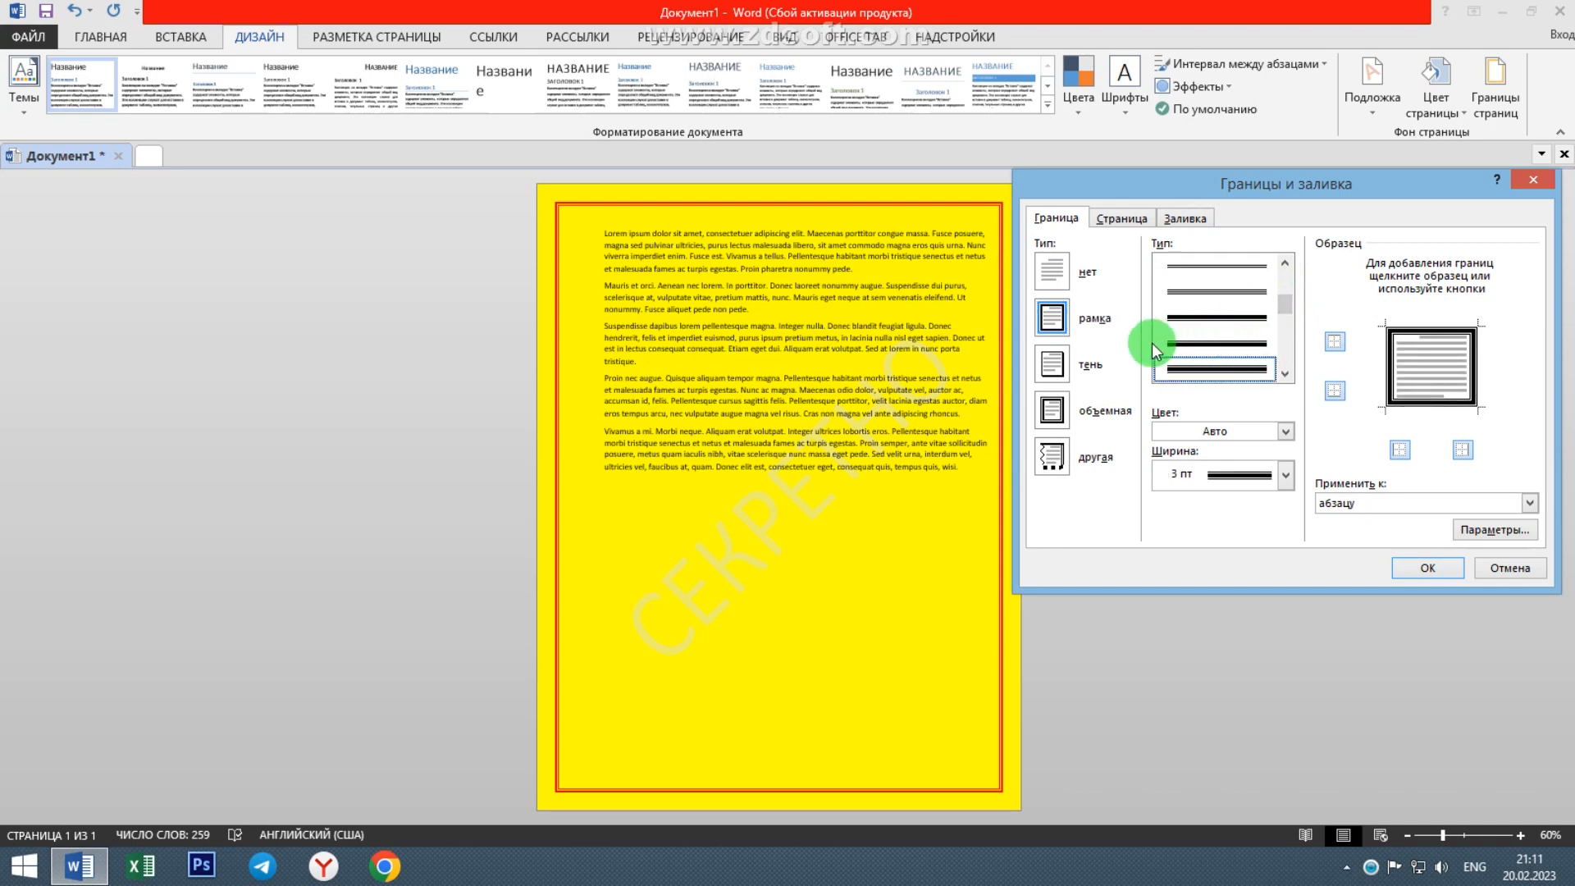
Step: Switch the paragraph border to the объемная type in standard light blue and apply it to абзацу
{"action": "left_click", "coordinate": [1054, 361]}
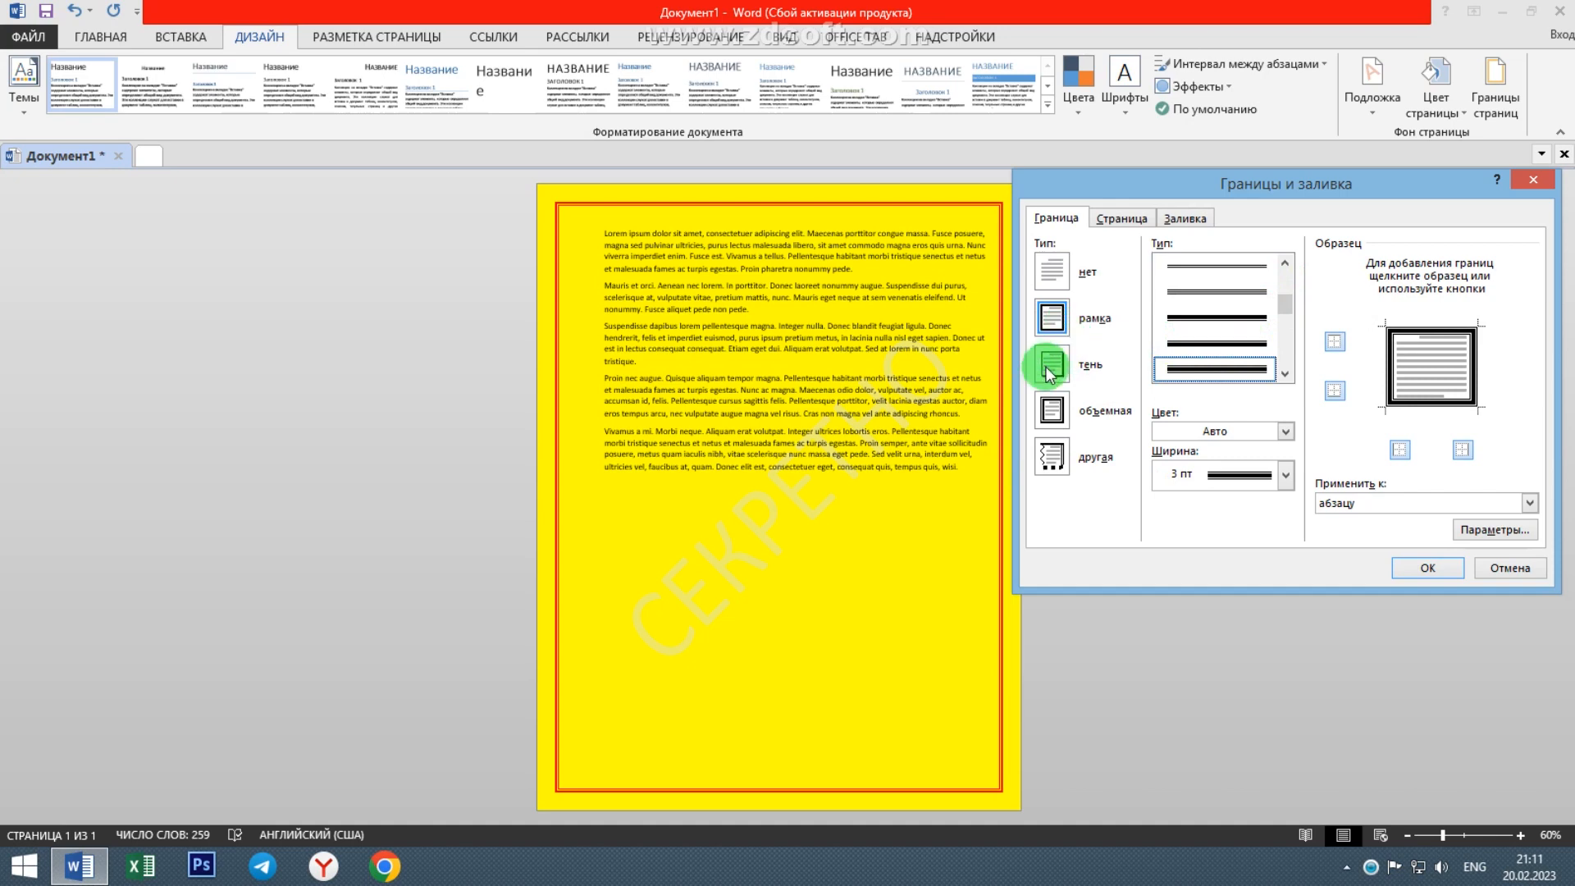
{"action": "left_click", "coordinate": [1053, 410]}
{"action": "left_click", "coordinate": [1286, 431]}
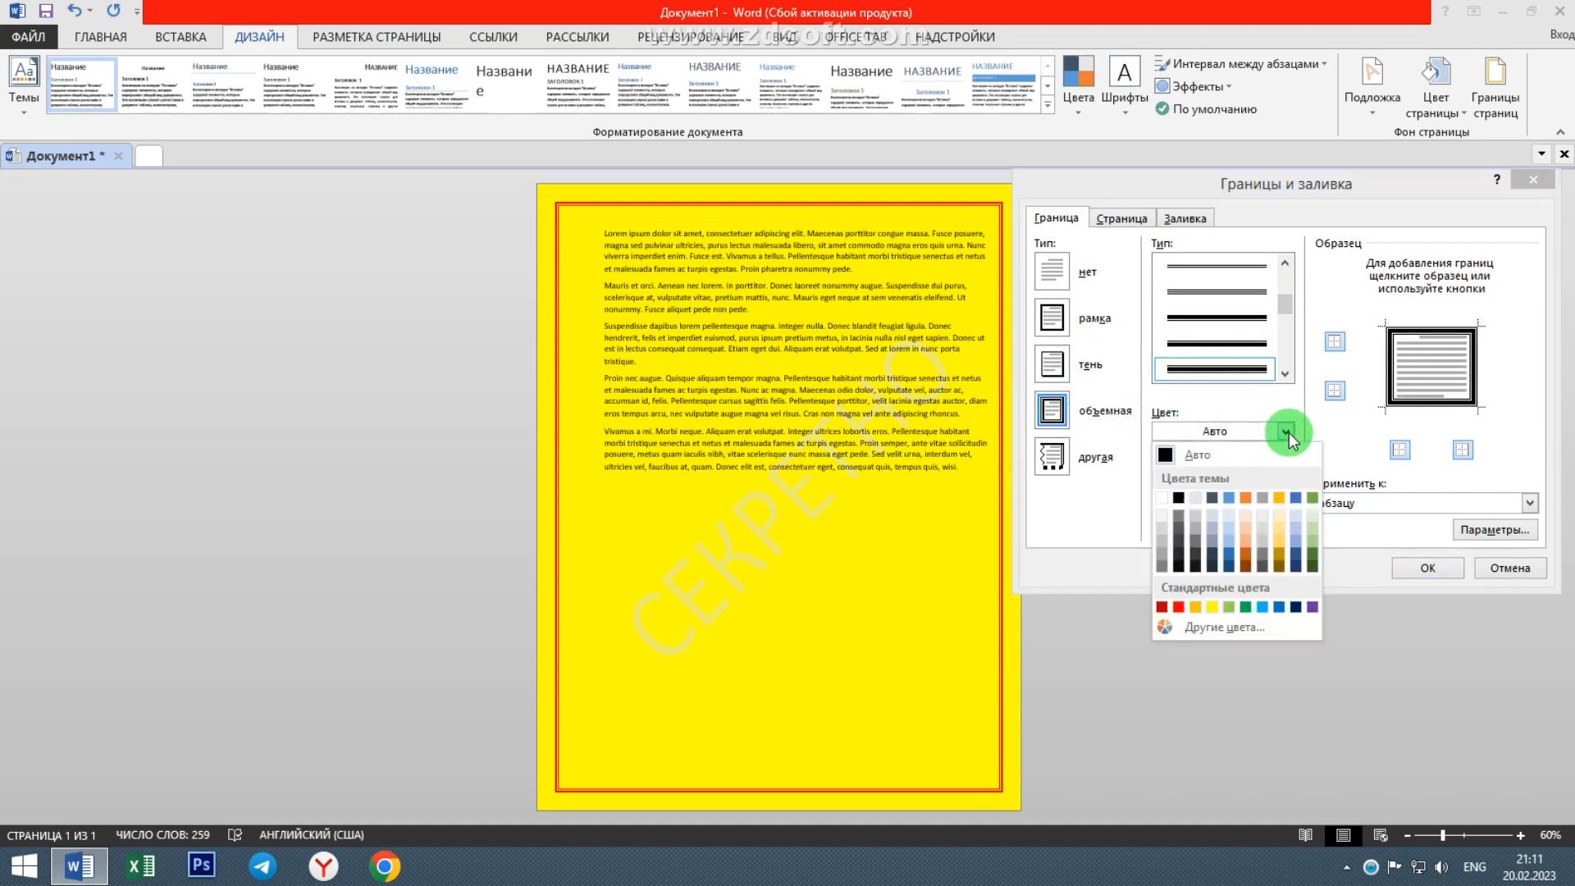
{"action": "left_click", "coordinate": [1262, 607]}
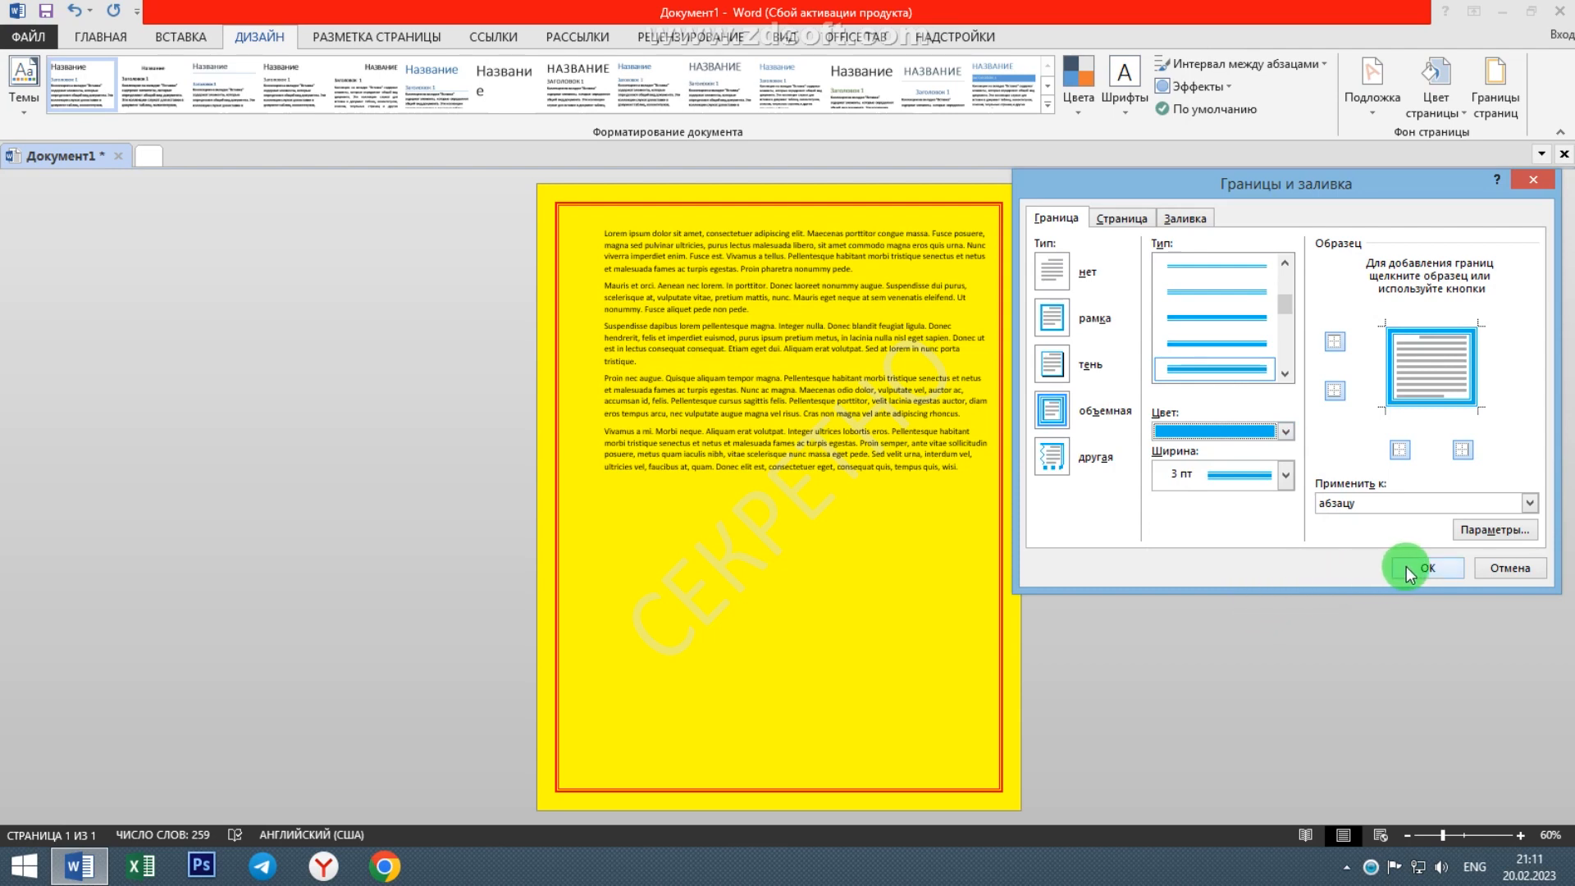
{"action": "left_click", "coordinate": [1530, 503]}
{"action": "left_click", "coordinate": [1530, 505]}
{"action": "left_click", "coordinate": [1432, 568]}
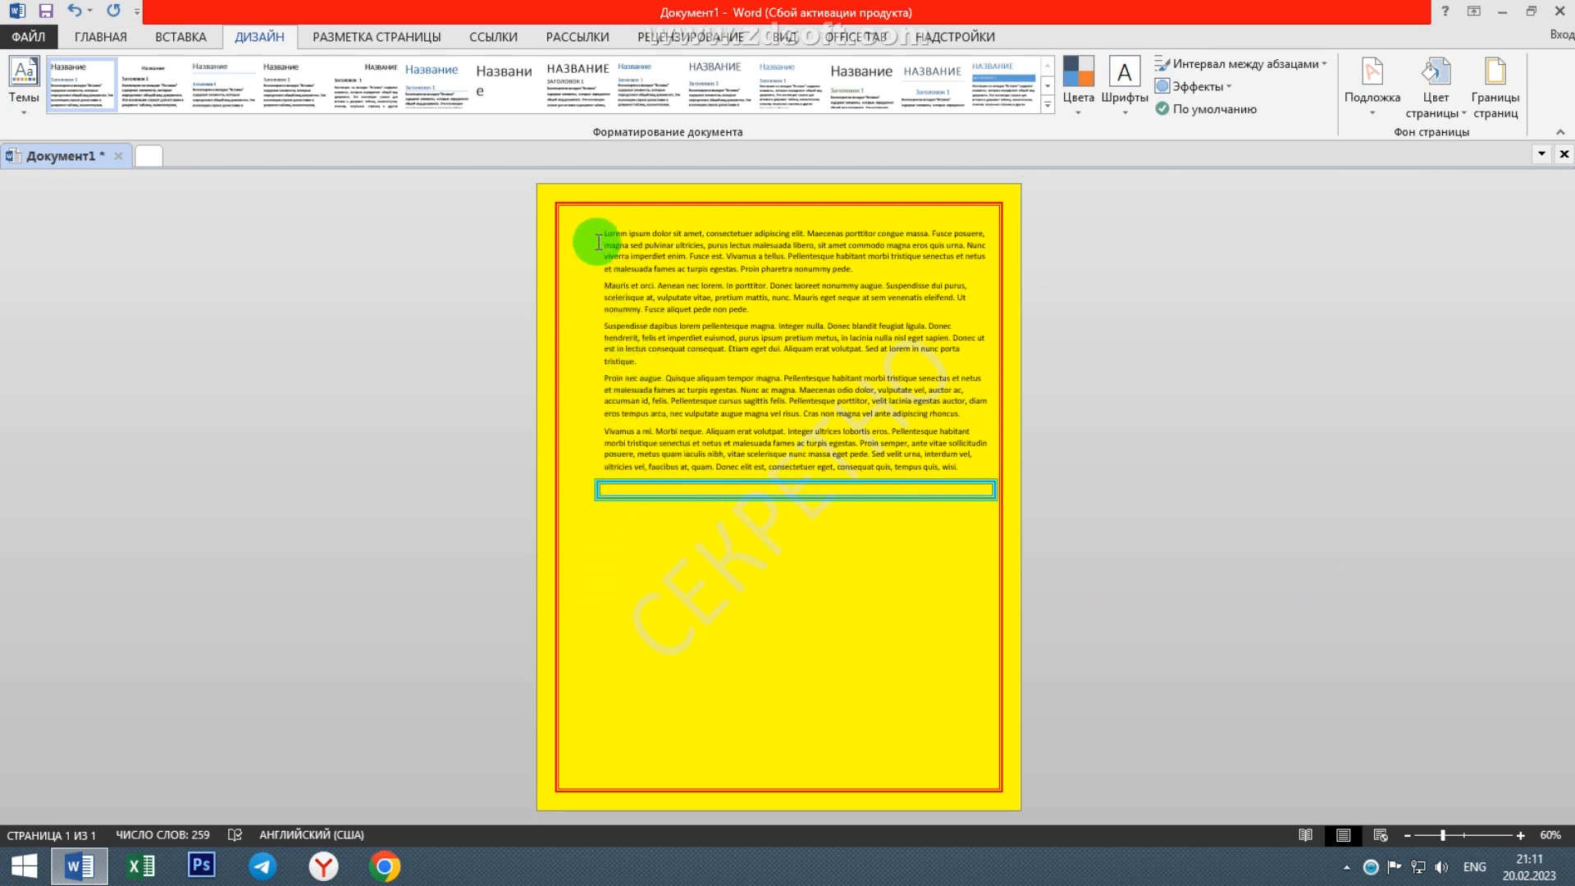
Step: Select the five text paragraphs and open their paragraph border settings at the multi-line styles
{"action": "left_click_drag", "start_coordinate": [603, 233], "coordinate": [975, 468]}
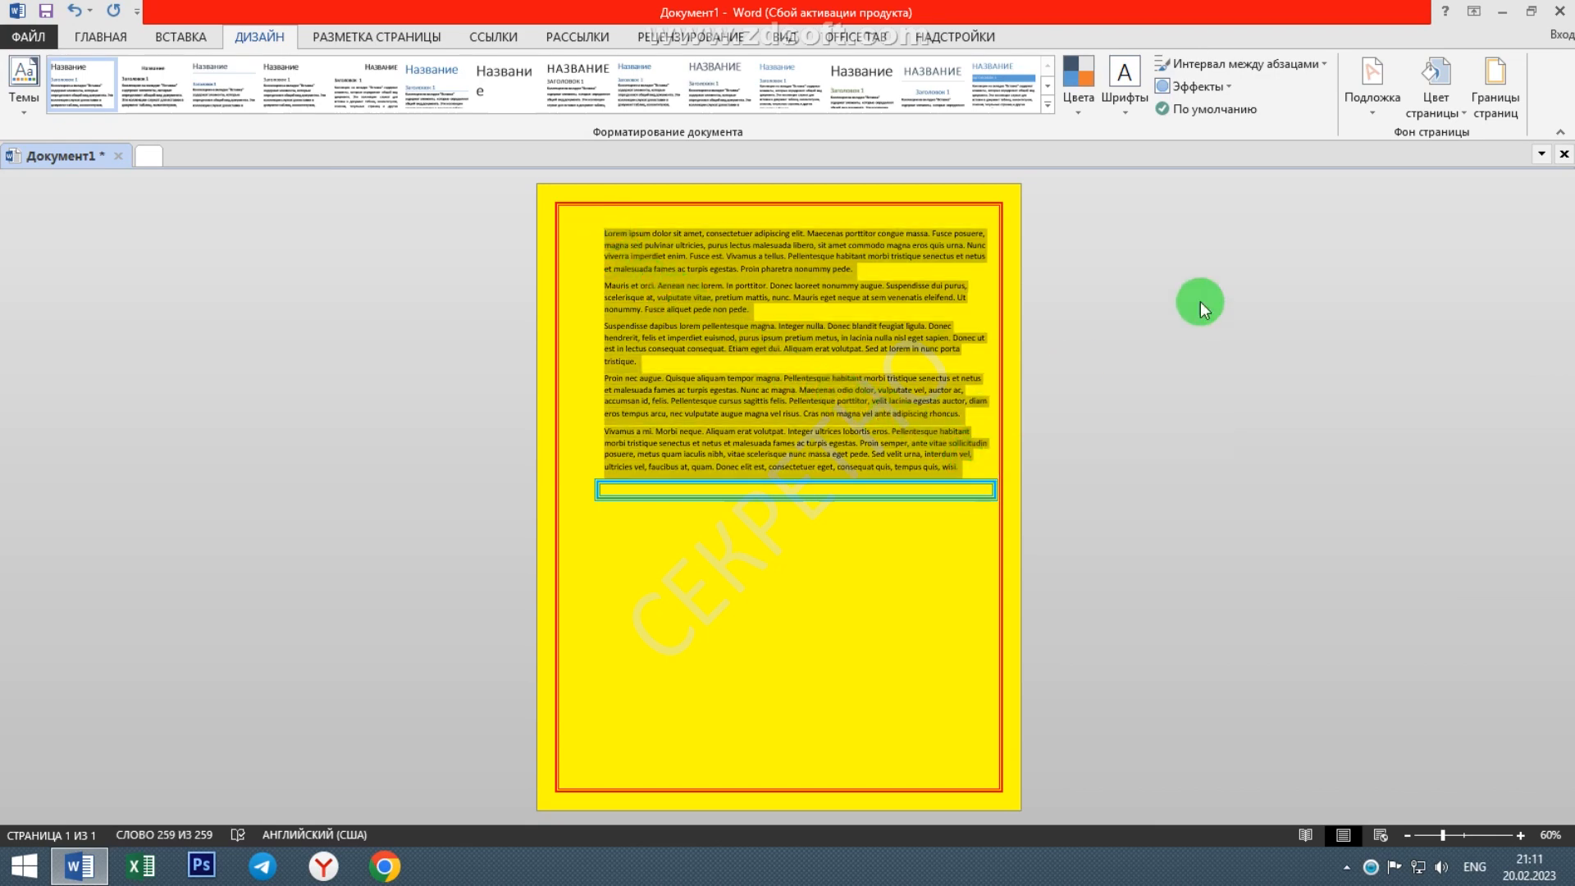
{"action": "left_click", "coordinate": [1507, 120]}
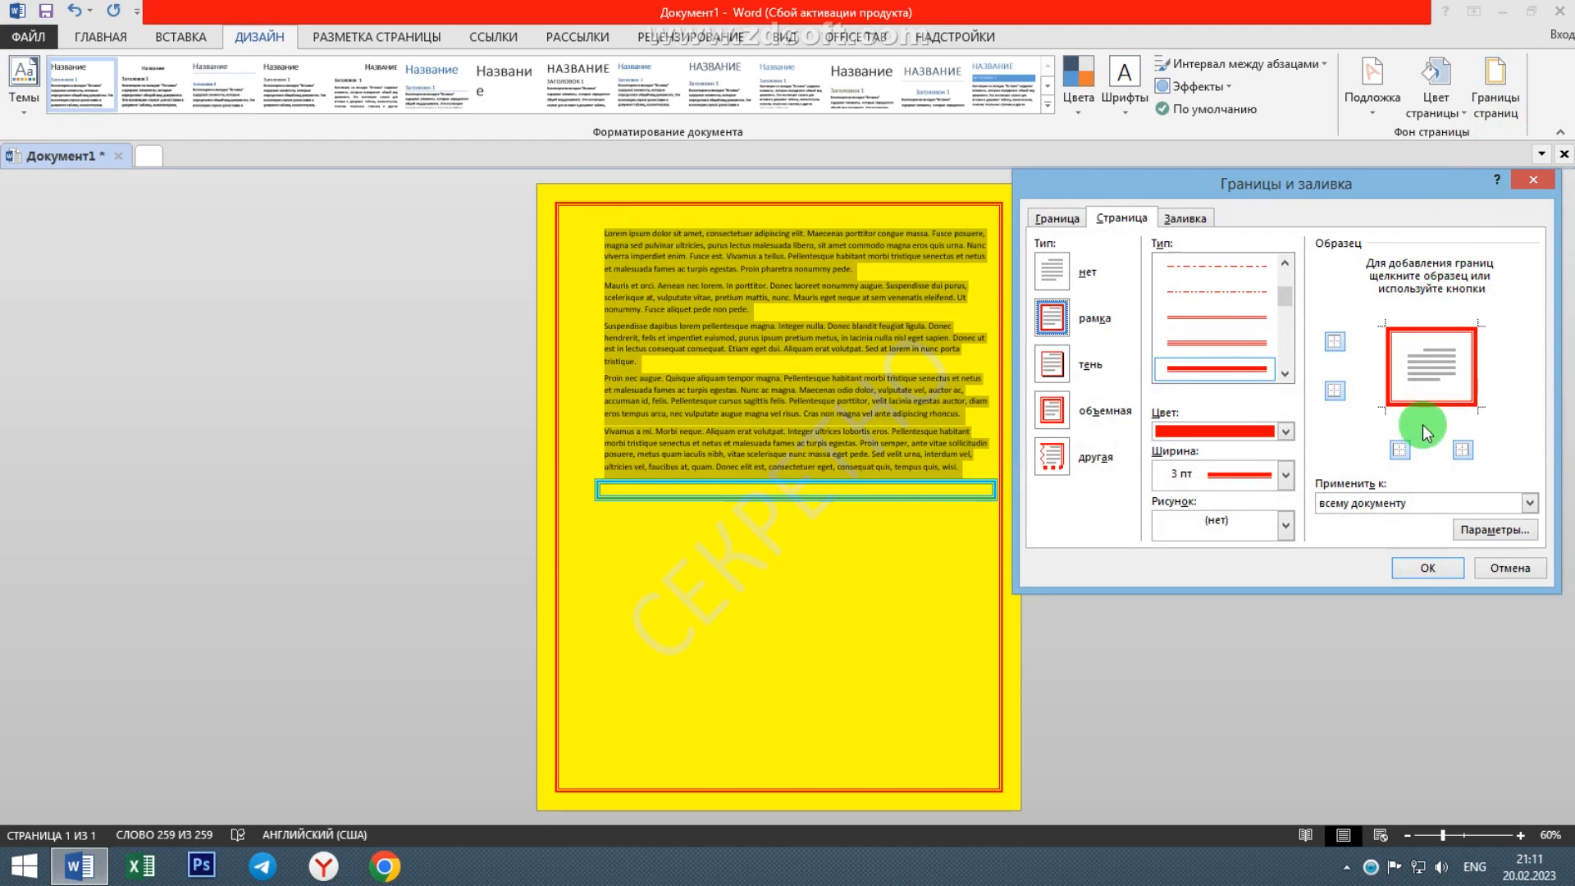
{"action": "left_click", "coordinate": [1055, 220]}
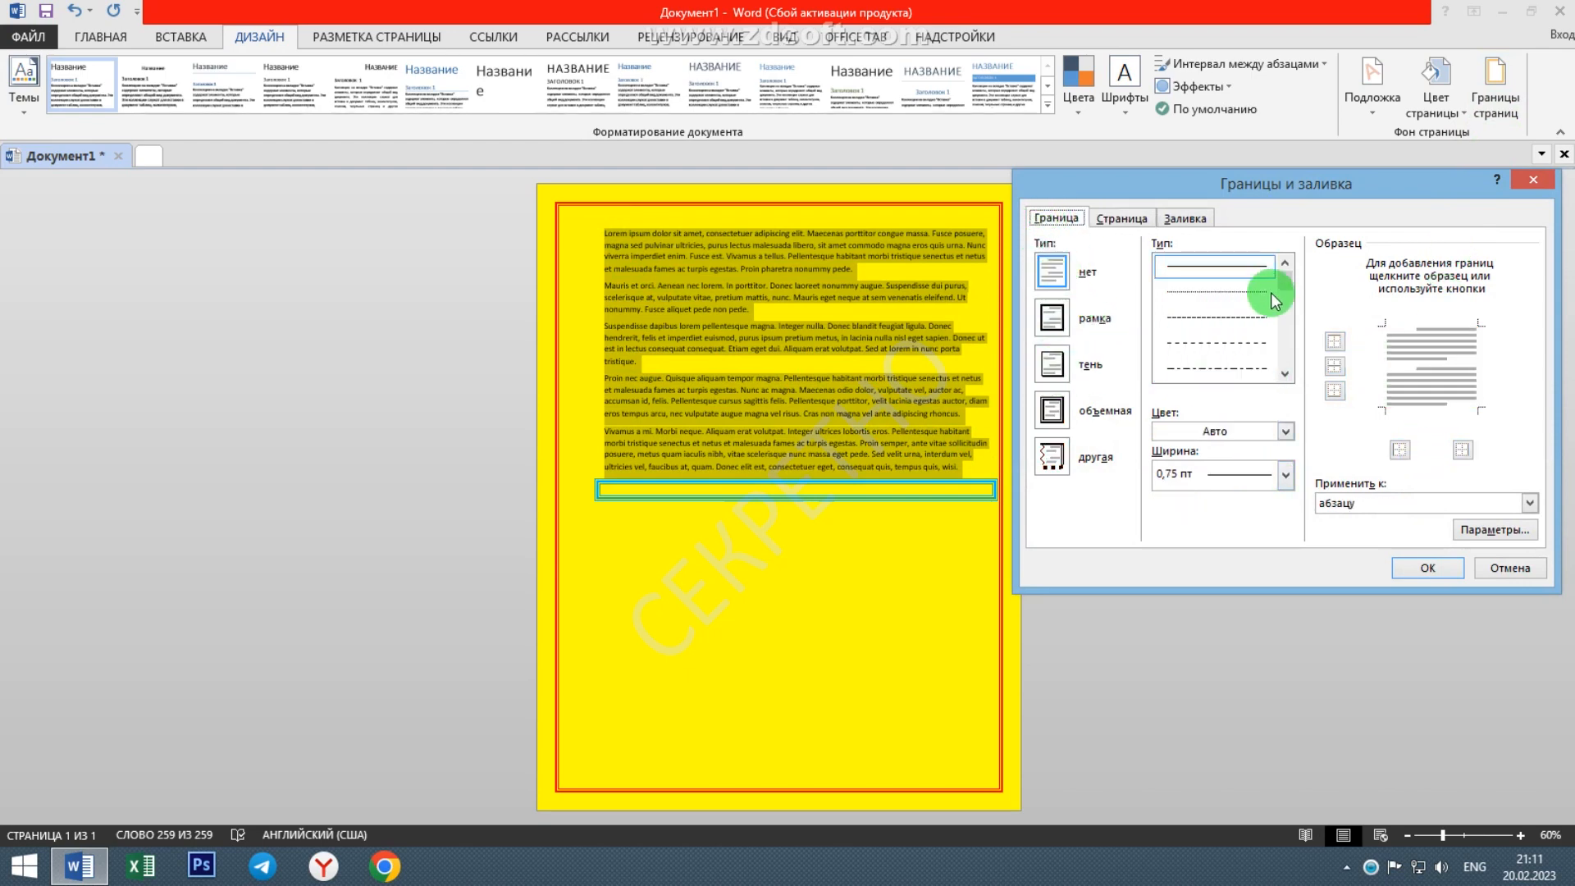
{"action": "left_click_drag", "start_coordinate": [1281, 284], "coordinate": [1284, 310]}
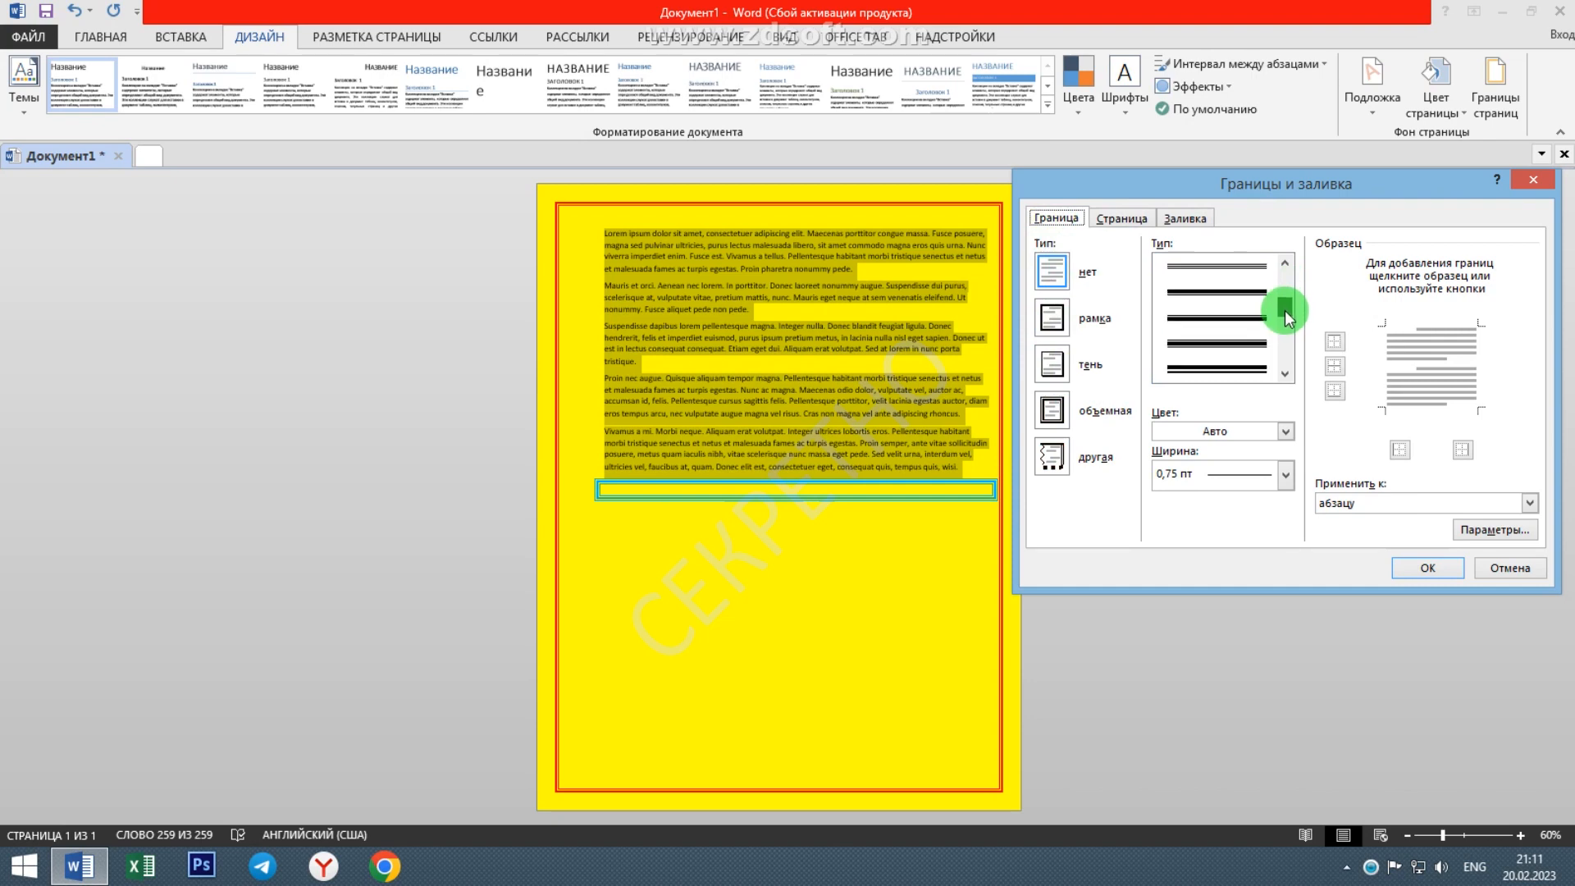